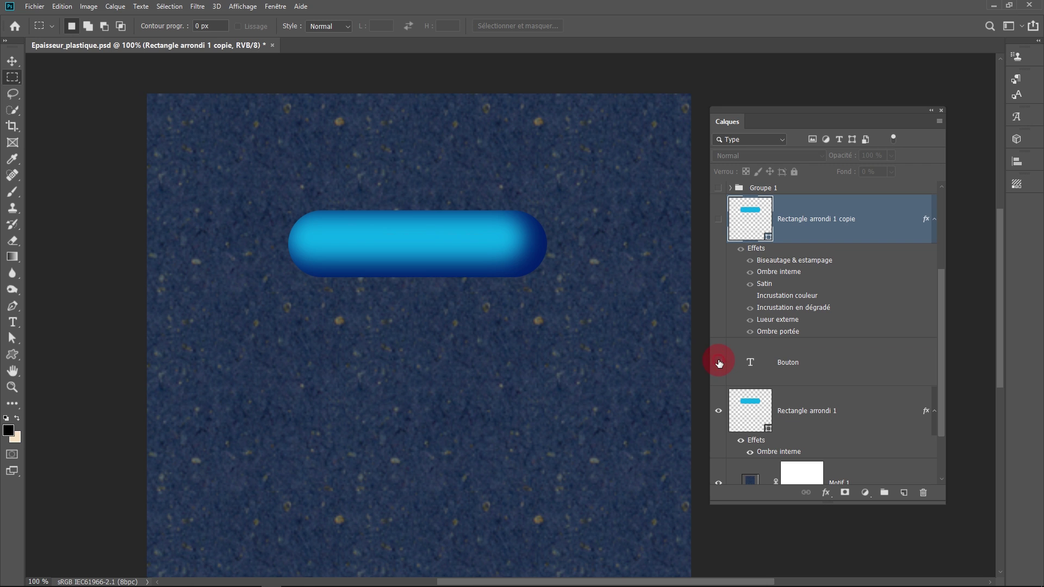
- Hide the layer effects of Rectangle arrondi 1
{"action": "left_click", "coordinate": [741, 441]}
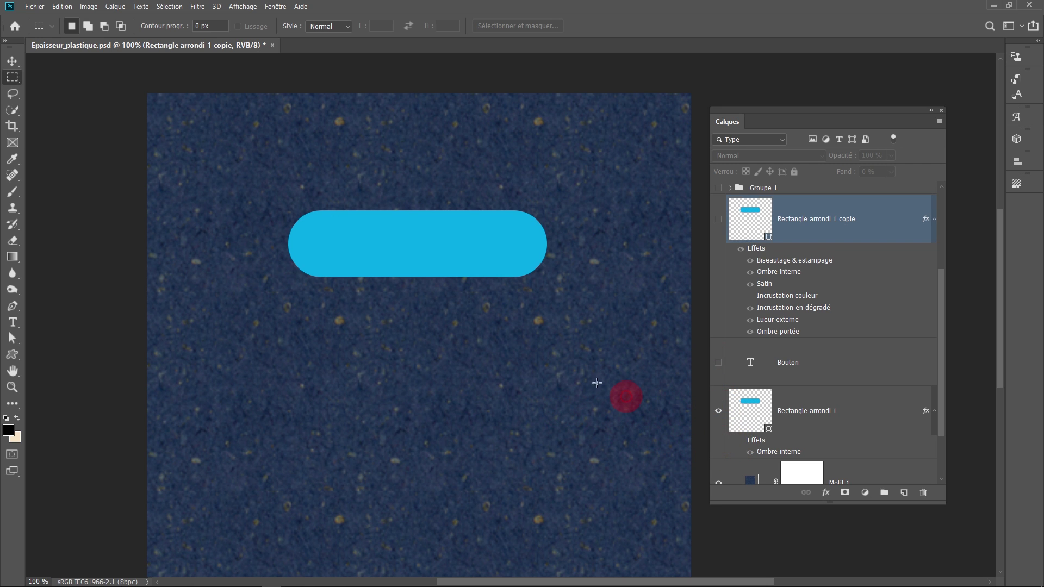
{"action": "left_click", "coordinate": [464, 291], "text": "ctrl"}
{"action": "left_click_drag", "start_coordinate": [465, 289], "coordinate": [454, 346]}
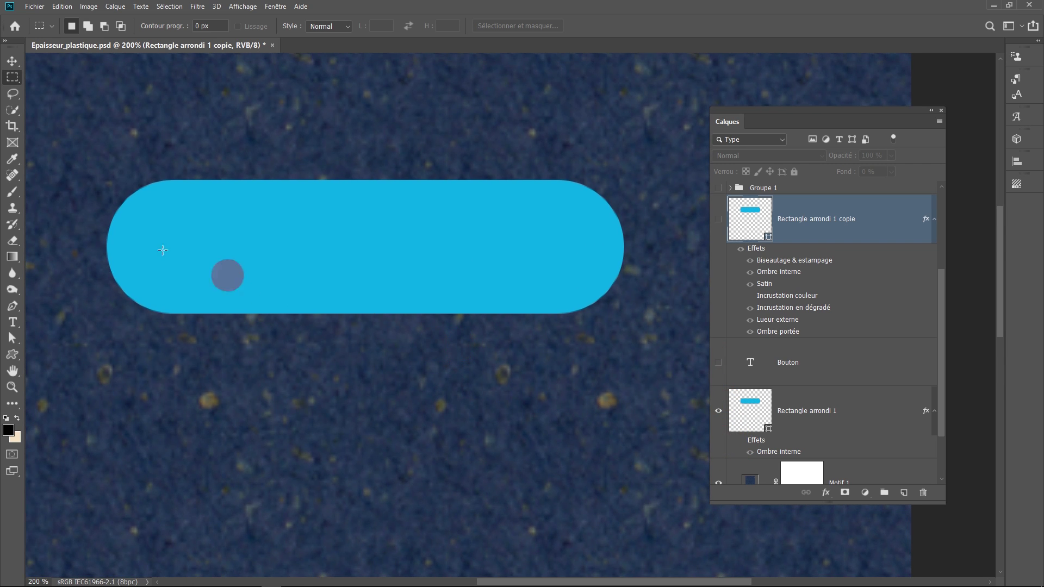
- Draw a trial rounded rectangle about 448 × 108 px below the button shape and delete its layer
{"action": "left_click_drag", "start_coordinate": [9, 359], "coordinate": [112, 368]}
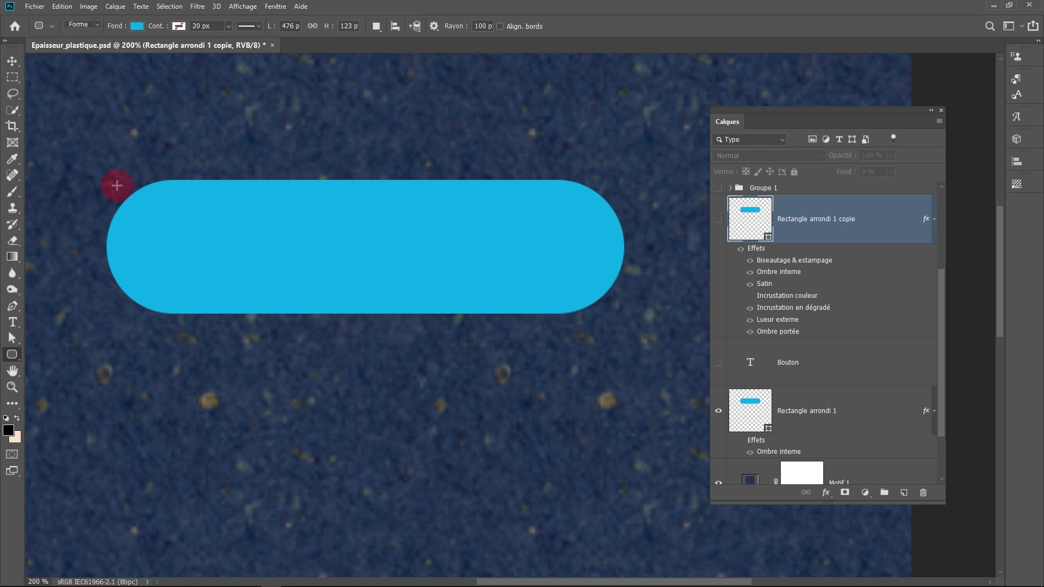
{"action": "left_click_drag", "start_coordinate": [131, 362], "coordinate": [616, 478]}
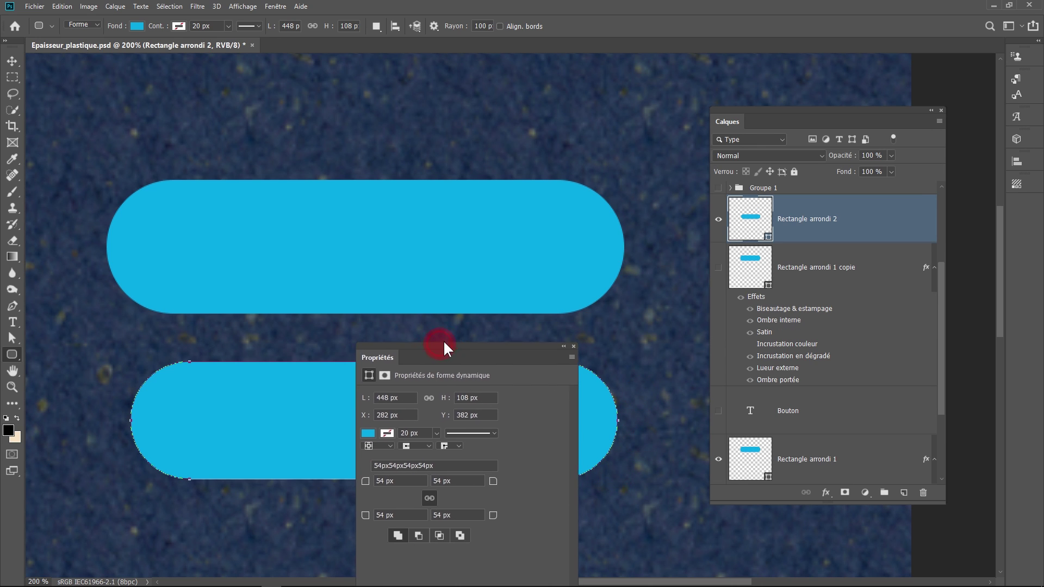
{"action": "left_click_drag", "start_coordinate": [443, 343], "coordinate": [555, 72]}
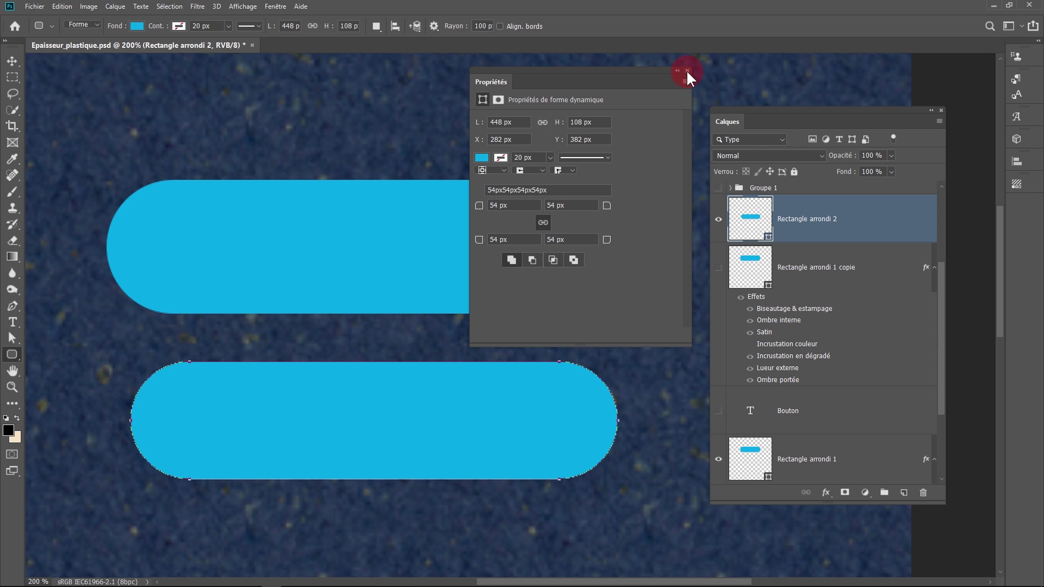
{"action": "left_click", "coordinate": [769, 39]}
{"action": "left_click_drag", "start_coordinate": [854, 228], "coordinate": [923, 492]}
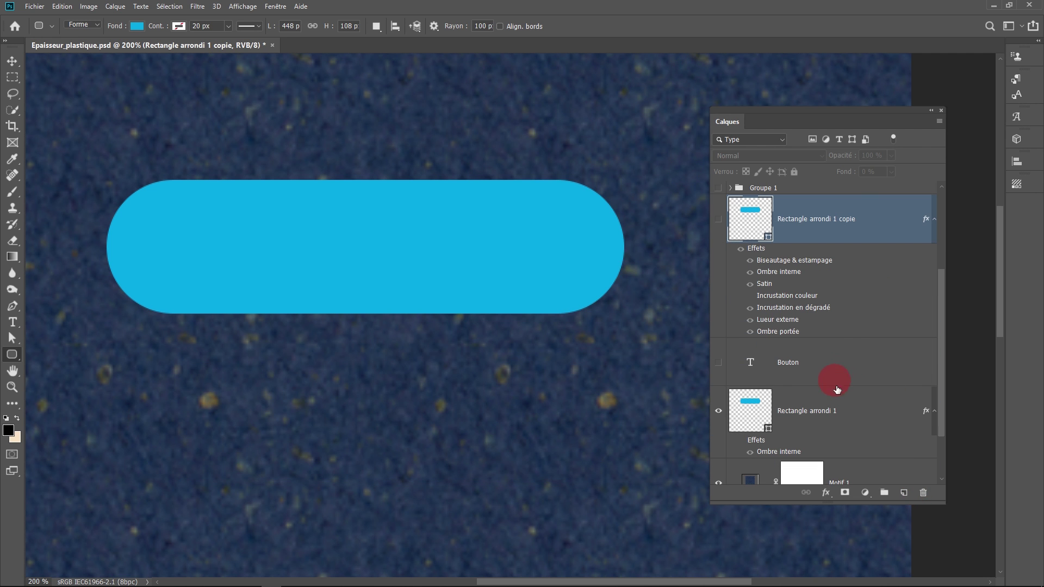
- Review the Inner Shadow (Ombre interne) settings of the Rectangle arrondi 1 layer
{"action": "left_click", "coordinate": [864, 412]}
{"action": "scroll", "coordinate": [869, 403], "scroll_direction": "down", "scroll_amount": 2}
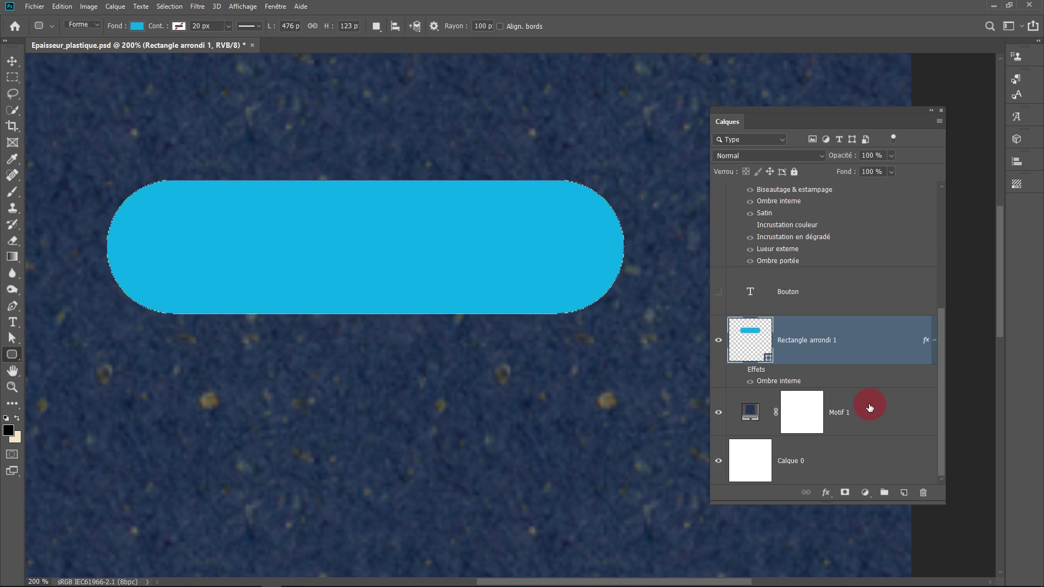
{"action": "double_click", "coordinate": [768, 382]}
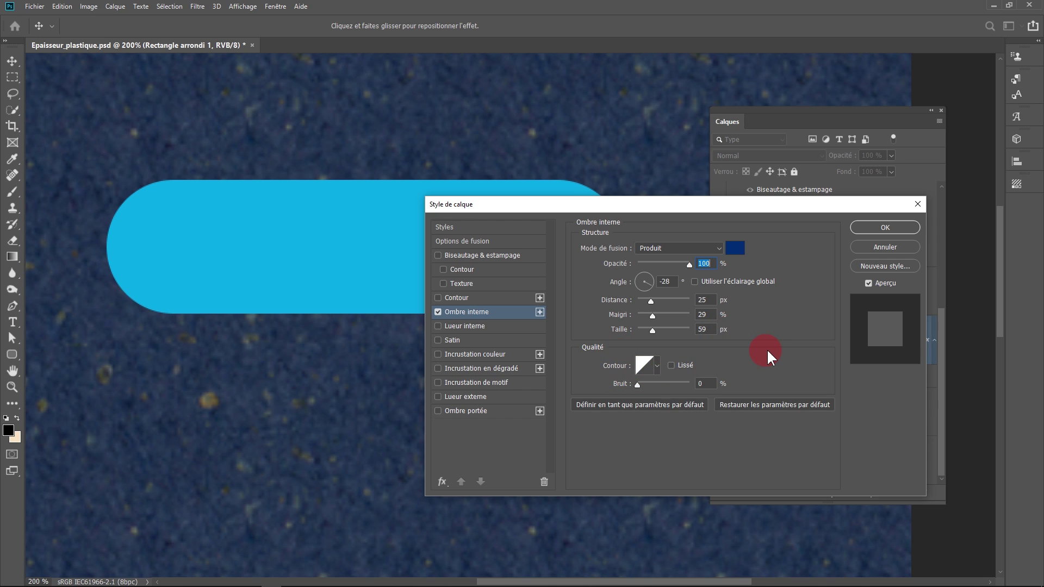
{"action": "left_click", "coordinate": [871, 228]}
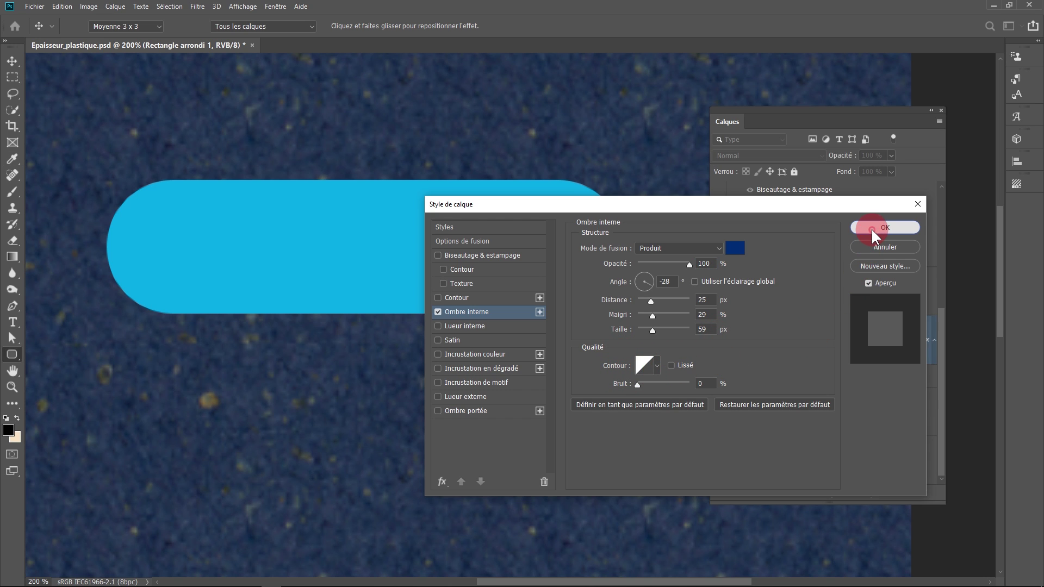
- Show the effects of Rectangle arrondi 1 and make the Bouton text layer visible
{"action": "left_click", "coordinate": [741, 356], "text": "ctrl"}
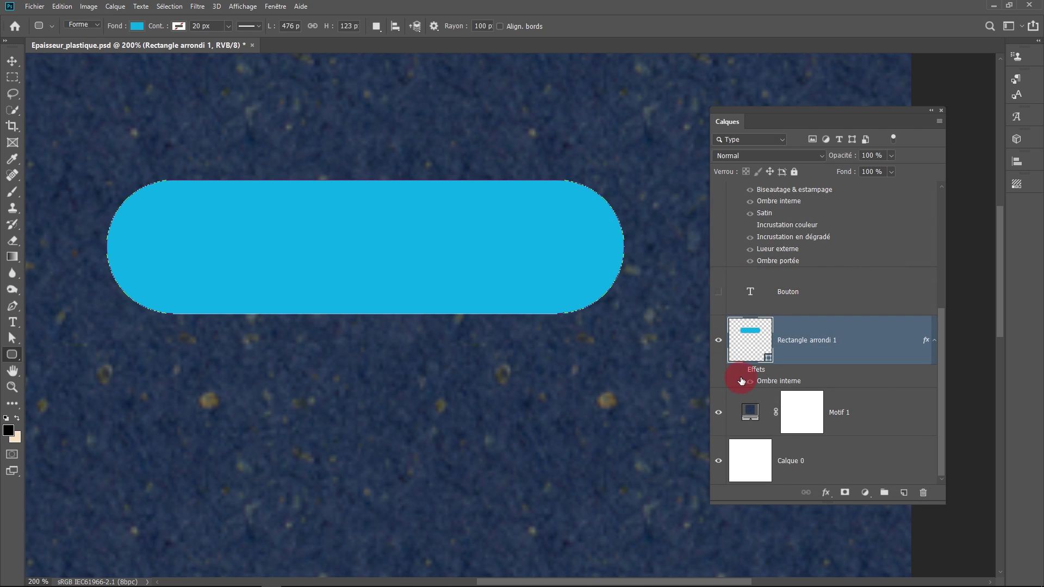
{"action": "left_click", "coordinate": [740, 371]}
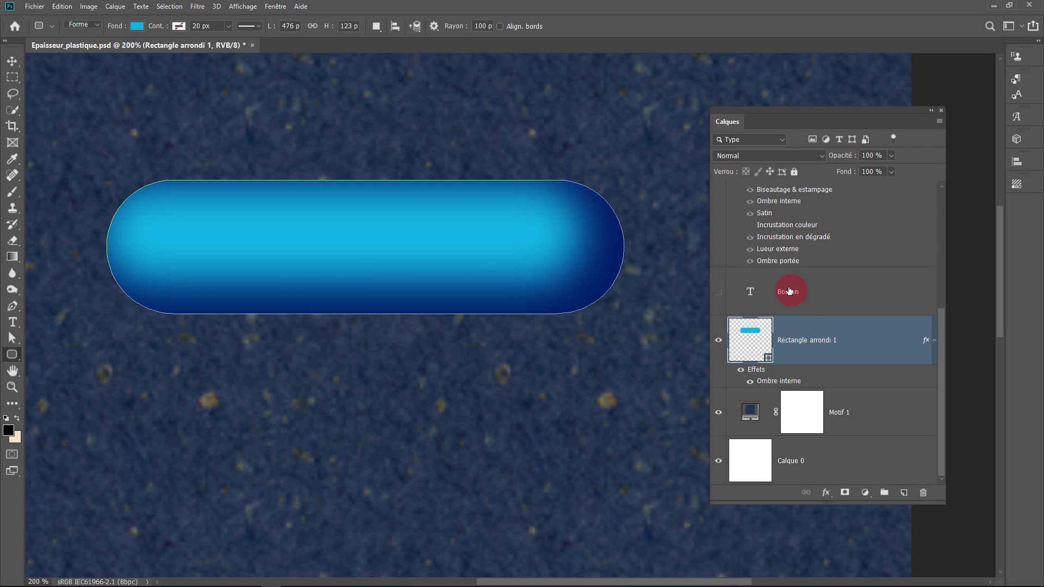
{"action": "left_click", "coordinate": [718, 294]}
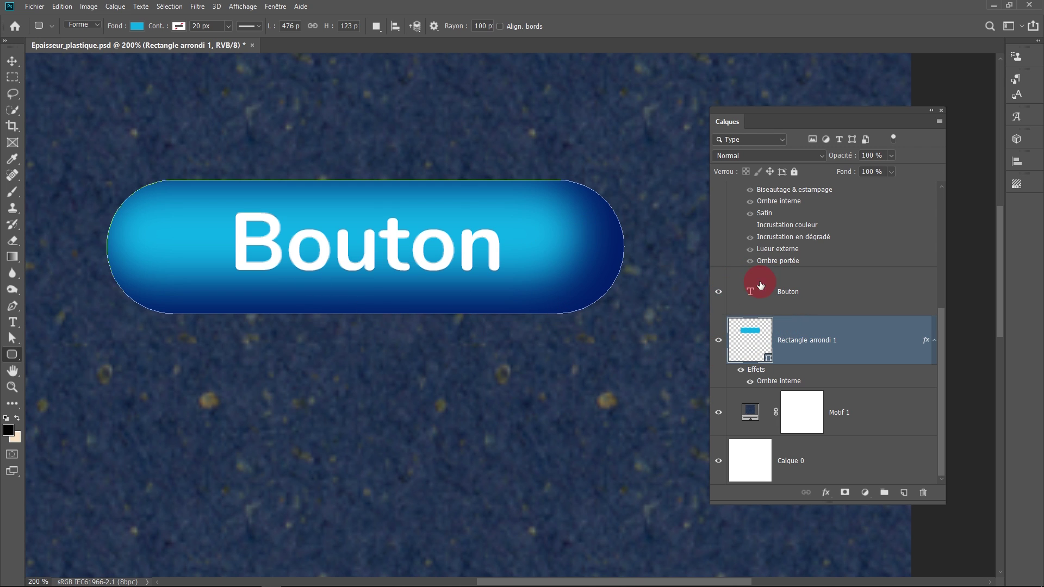
{"action": "left_click", "coordinate": [819, 297]}
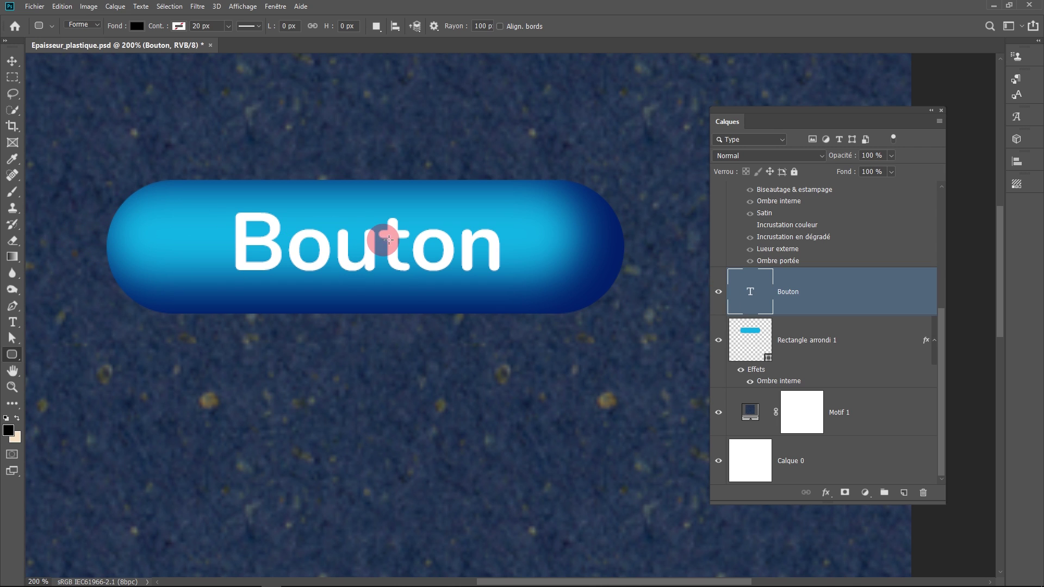
- Duplicate Rectangle arrondi 1 above the Bouton text, remove the duplicate's effects, and delete the duplicate
{"action": "left_click", "coordinate": [803, 330]}
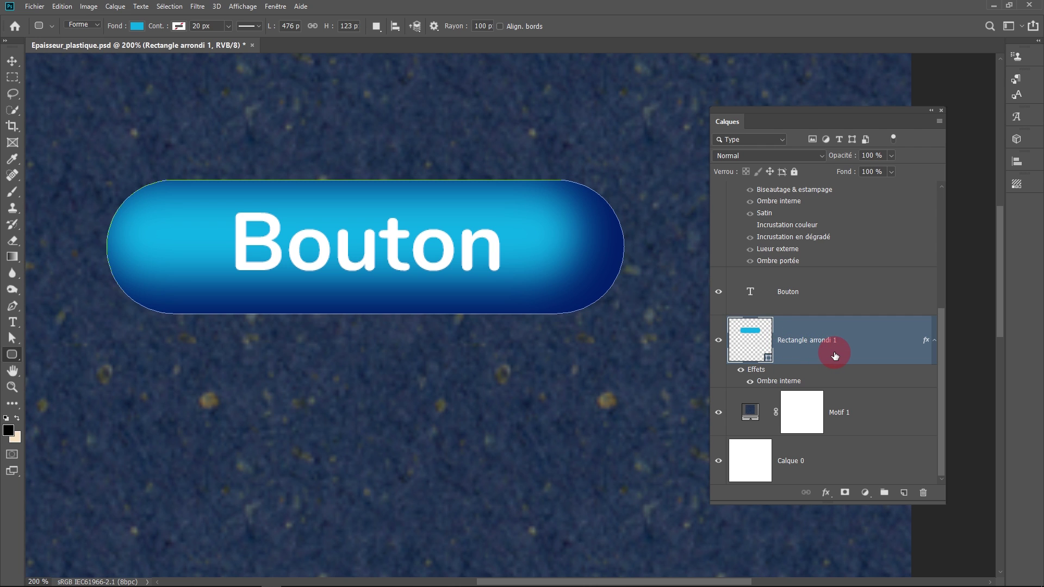
{"action": "left_click_drag", "start_coordinate": [835, 357], "coordinate": [820, 275]}
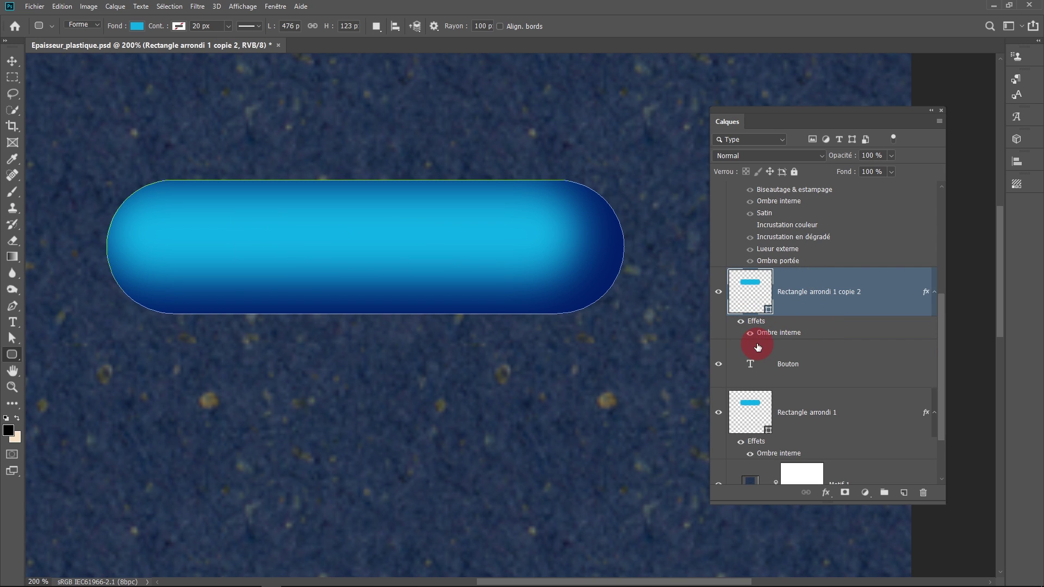
{"action": "left_click_drag", "start_coordinate": [758, 321], "coordinate": [919, 492]}
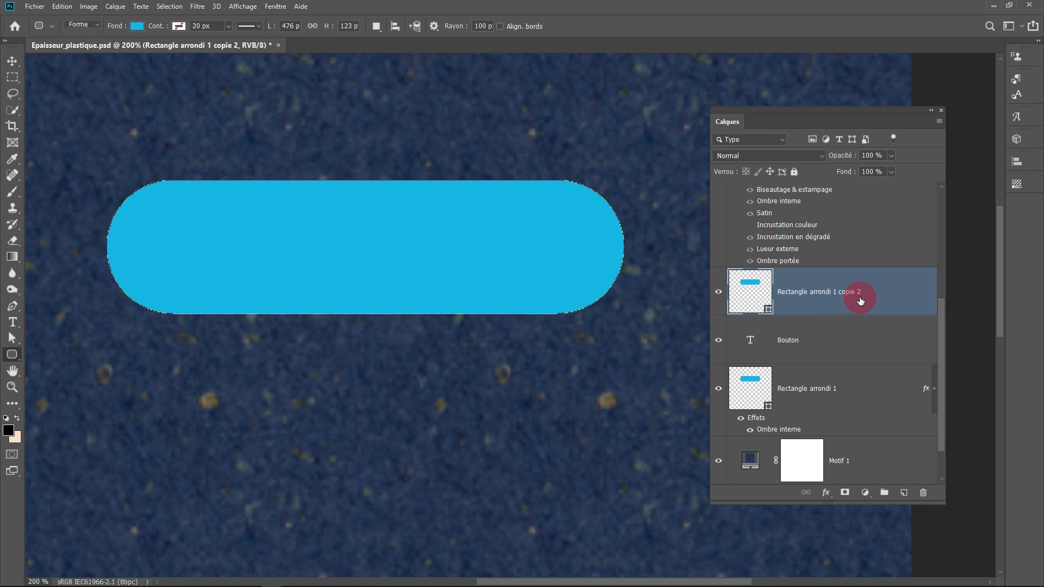
{"action": "left_click_drag", "start_coordinate": [860, 301], "coordinate": [924, 493]}
- Select the Rectangle arrondi 1 copie layer above the Bouton text and make it visible
{"action": "scroll", "coordinate": [876, 373], "scroll_direction": "up", "scroll_amount": 5}
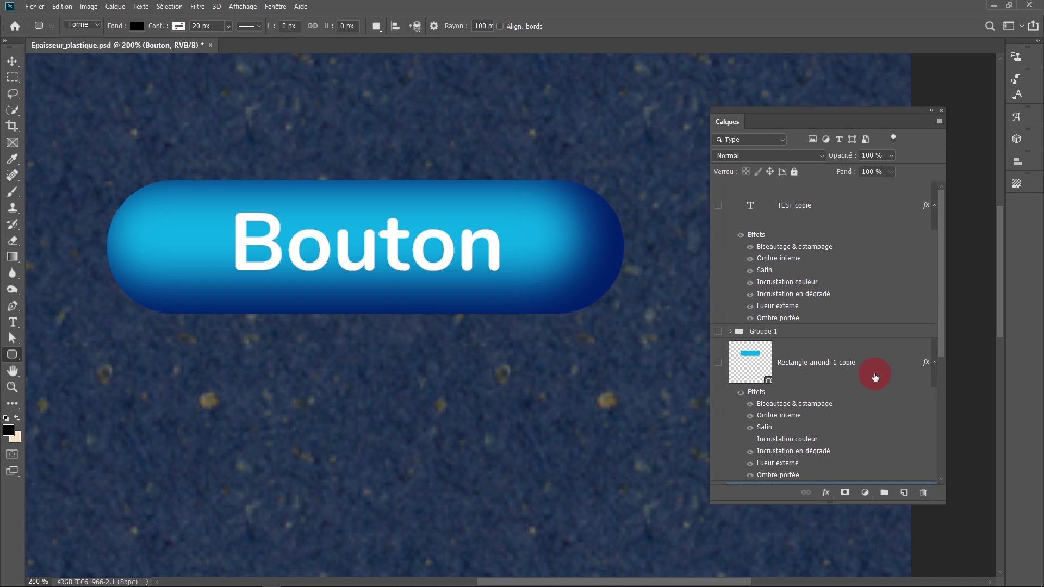
{"action": "scroll", "coordinate": [875, 376], "scroll_direction": "down", "scroll_amount": 3}
{"action": "left_click", "coordinate": [793, 211]}
{"action": "left_click", "coordinate": [719, 219]}
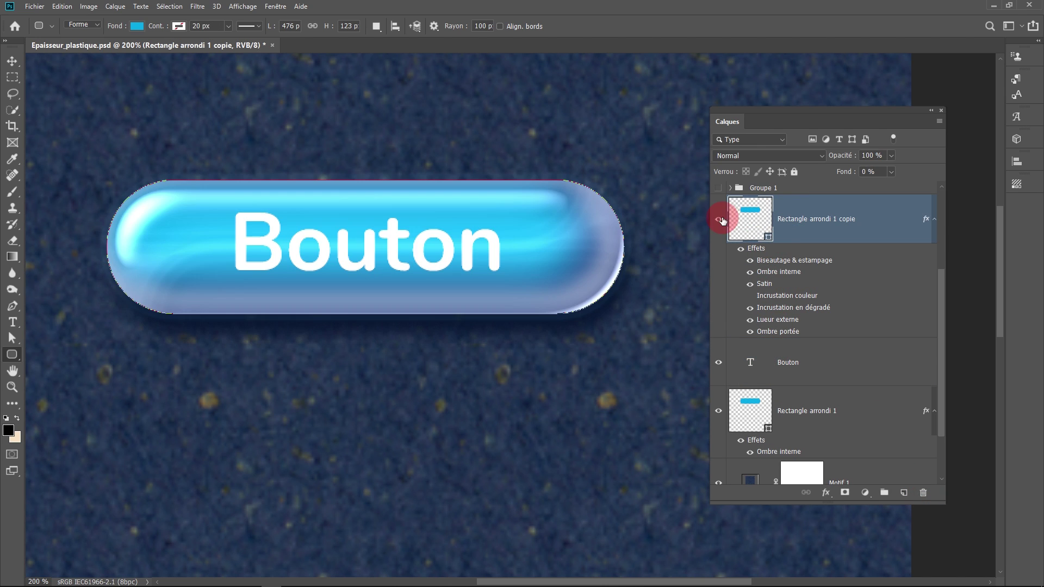
- Set the fill of Rectangle arrondi 1 copie to 100% and back to 0%, and switch off each of its individual effects
{"action": "left_click", "coordinate": [740, 249]}
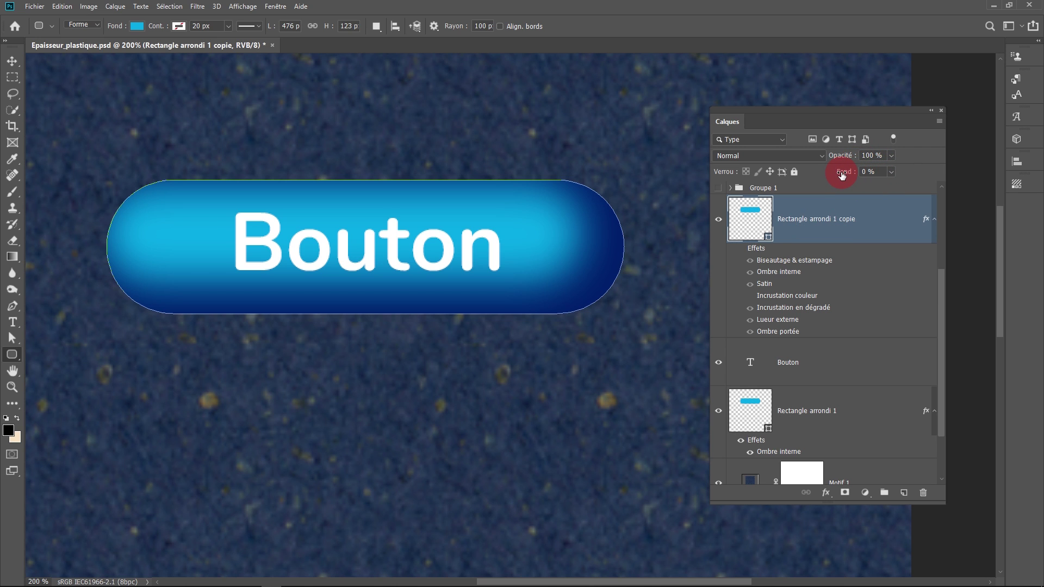
{"action": "left_click_drag", "start_coordinate": [842, 174], "coordinate": [875, 169]}
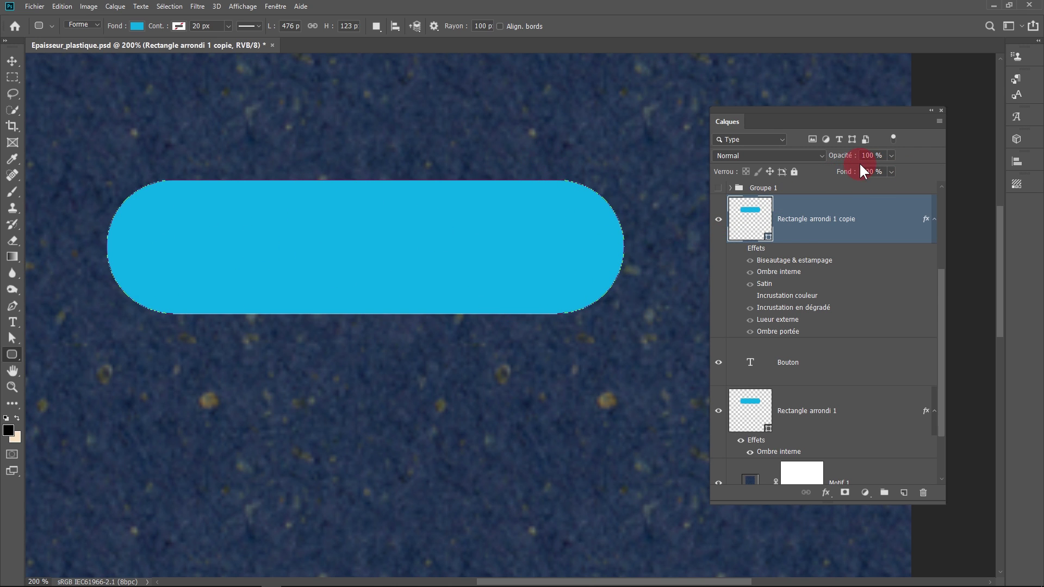
{"action": "left_click_drag", "start_coordinate": [849, 171], "coordinate": [750, 331]}
{"action": "left_click", "coordinate": [741, 251]}
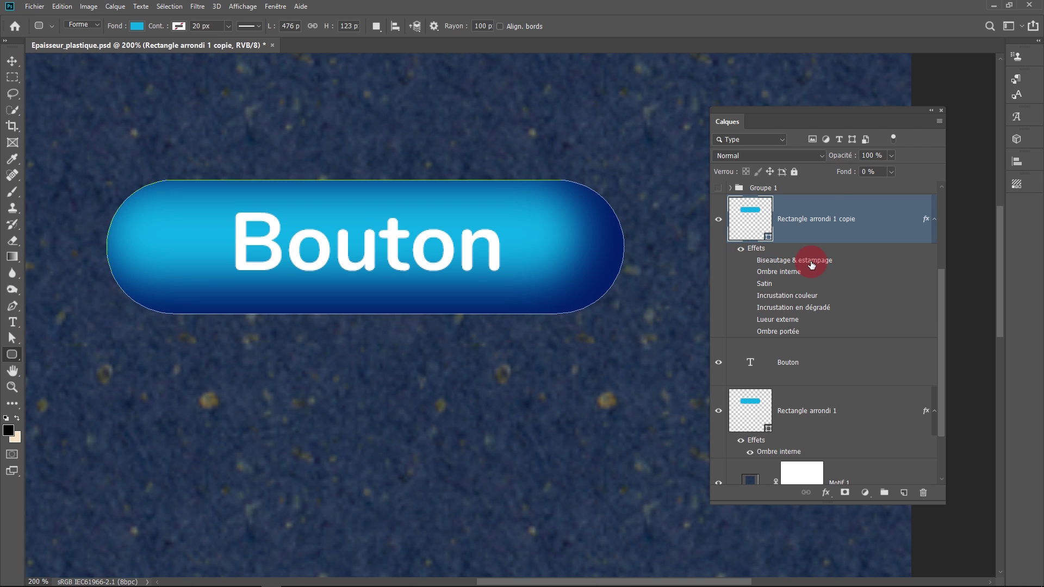
- Enable Bevel & Emboss (Biseautage & estampage) on Rectangle arrondi 1 copie with a depth of 700%
{"action": "double_click", "coordinate": [812, 265]}
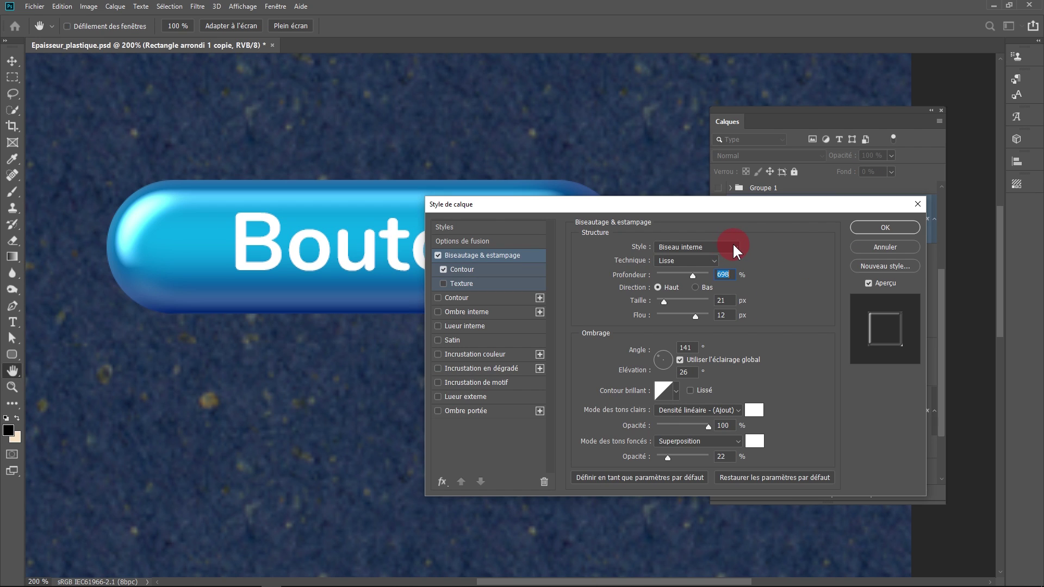
{"action": "left_click_drag", "start_coordinate": [702, 203], "coordinate": [801, 181]}
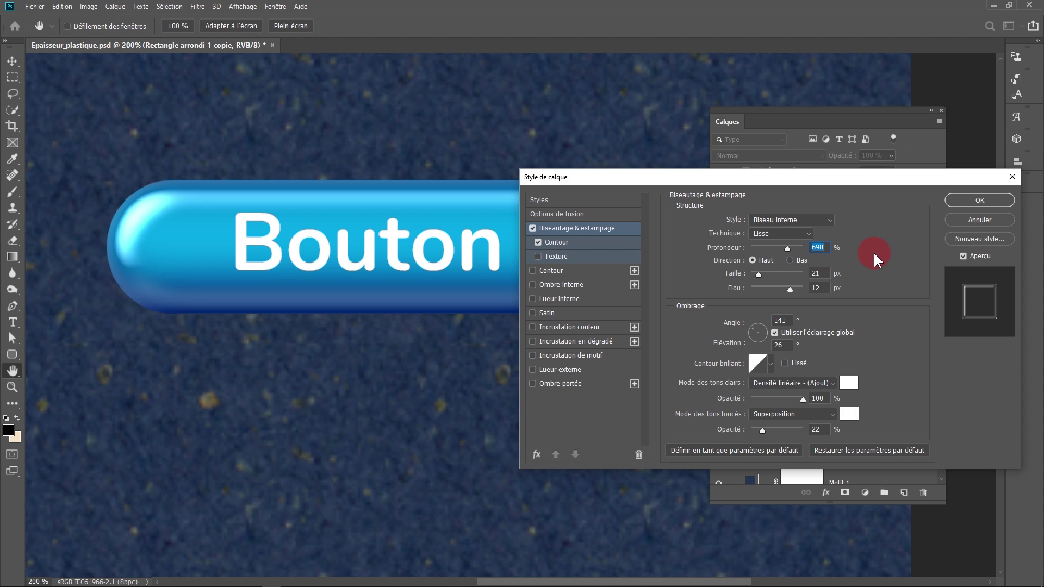
{"action": "type", "text": "700"}
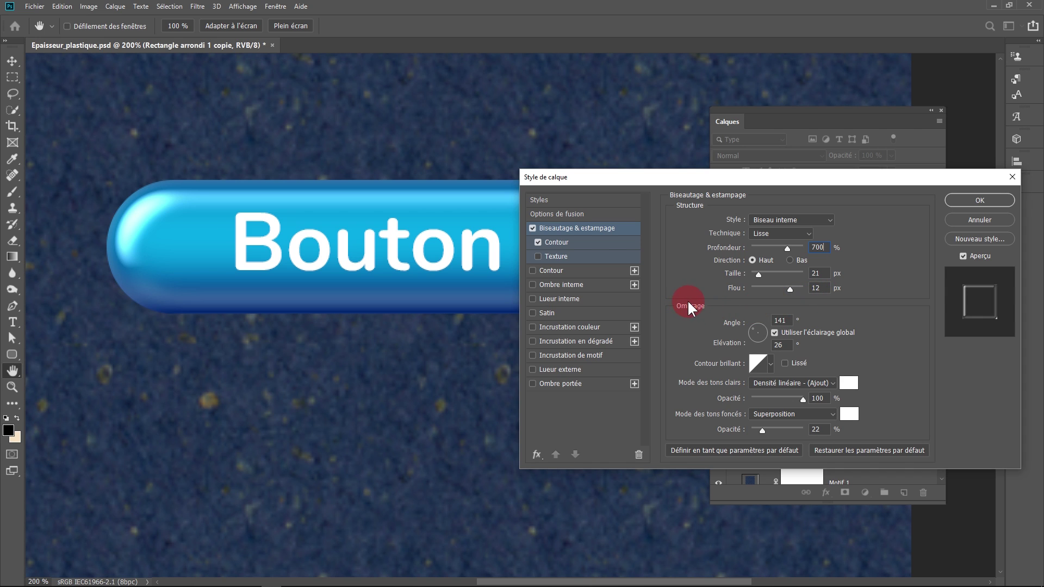
- Try the bevel without softening, and set its softening (Flou) to 8 px
{"action": "left_click_drag", "start_coordinate": [784, 291], "coordinate": [743, 298]}
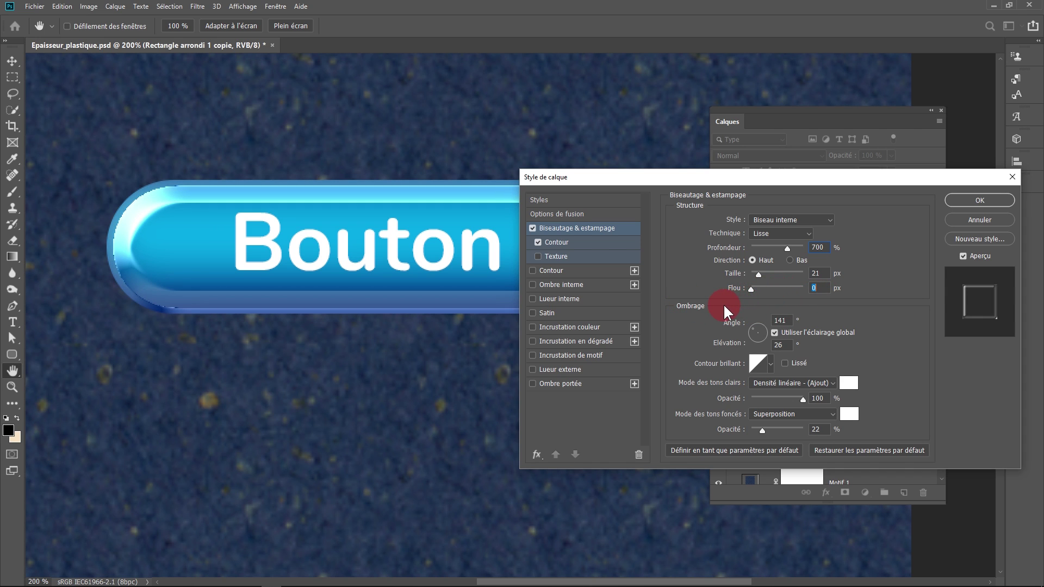
{"action": "left_click_drag", "start_coordinate": [726, 184], "coordinate": [798, 319]}
{"action": "left_click", "coordinate": [826, 408]}
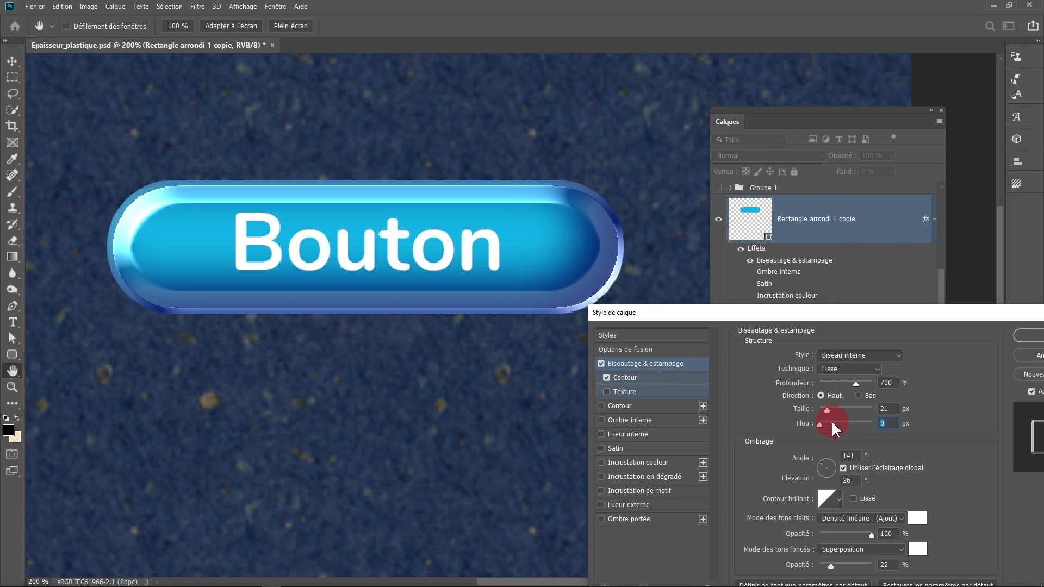
{"action": "left_click_drag", "start_coordinate": [827, 424], "coordinate": [847, 428]}
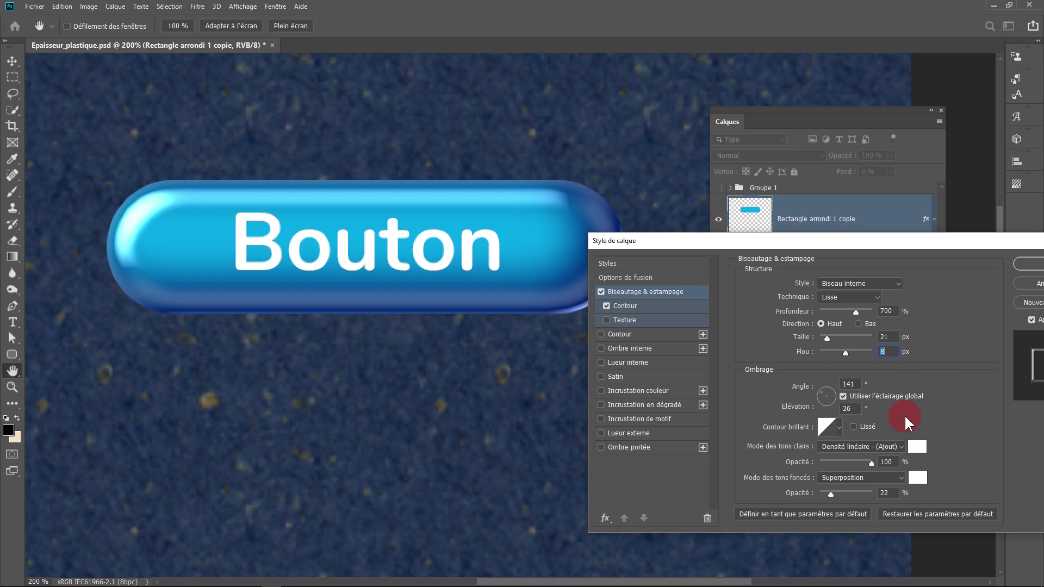
- Try several gloss contour (Contour brillant) presets on the bevel and restore the linear contour
{"action": "left_click", "coordinate": [842, 431]}
{"action": "left_click", "coordinate": [803, 452]}
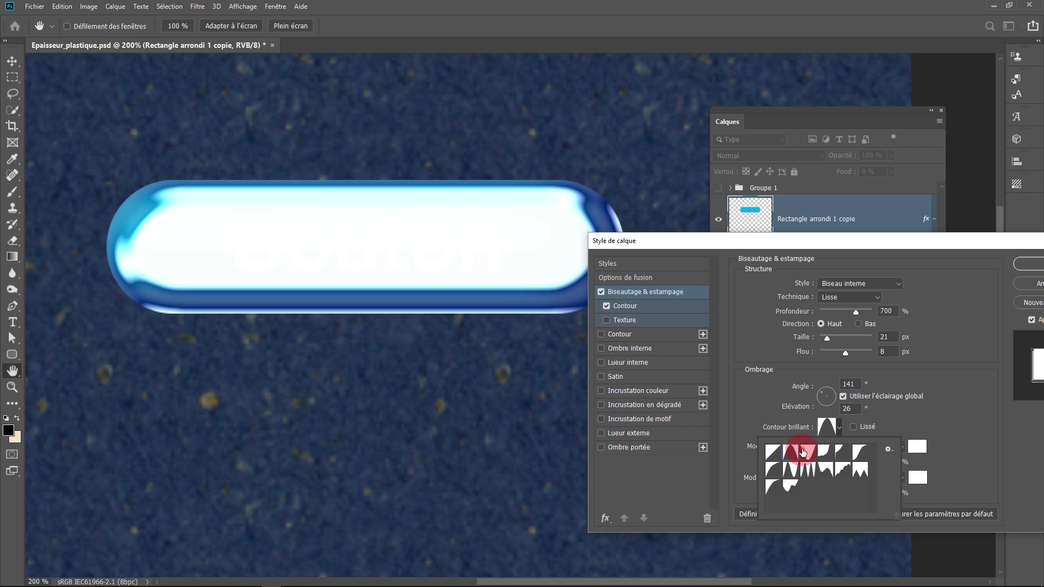
{"action": "left_click", "coordinate": [774, 477]}
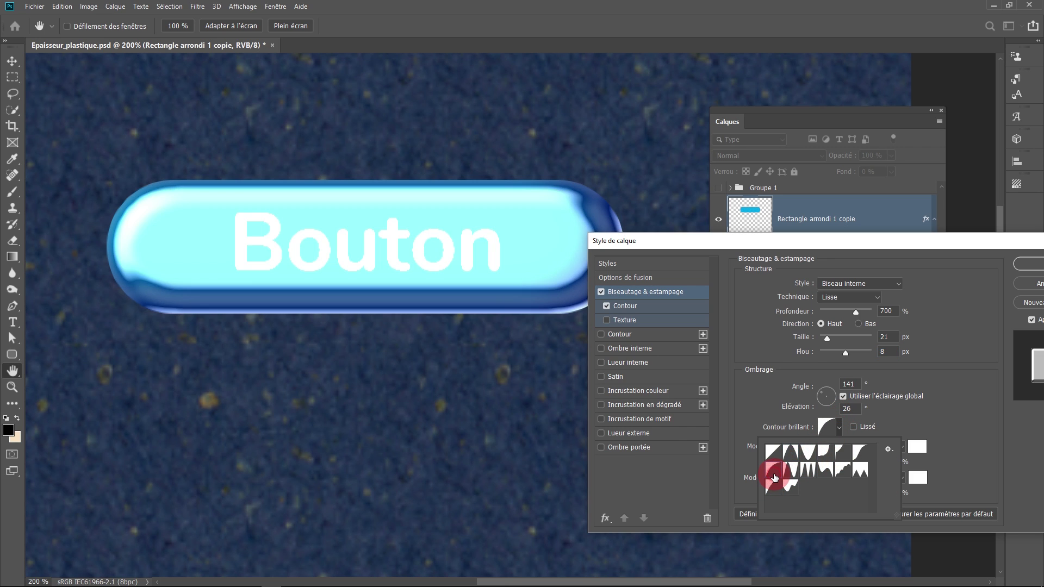
{"action": "left_click", "coordinate": [774, 486]}
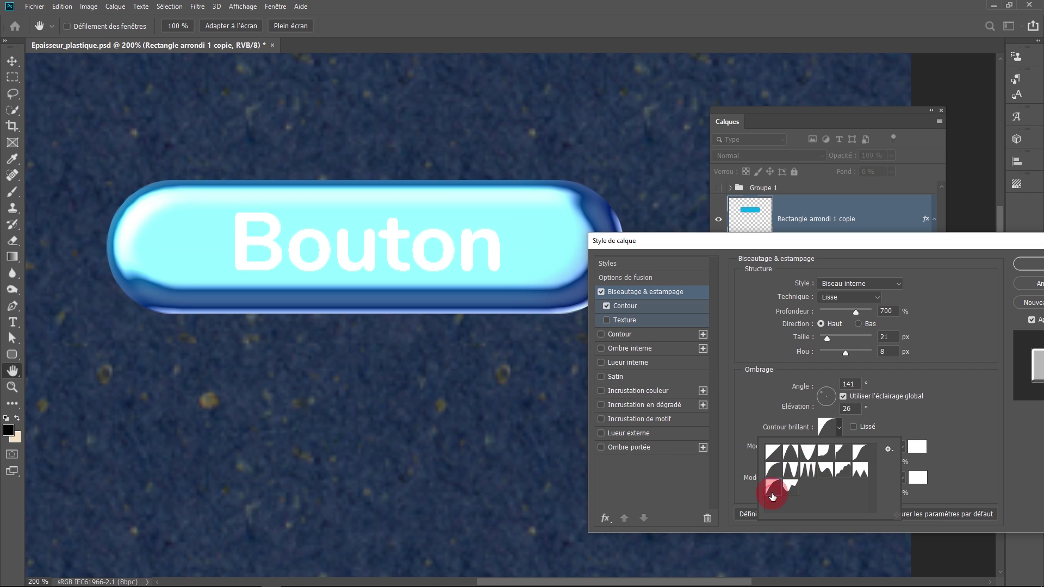
{"action": "left_click", "coordinate": [845, 466]}
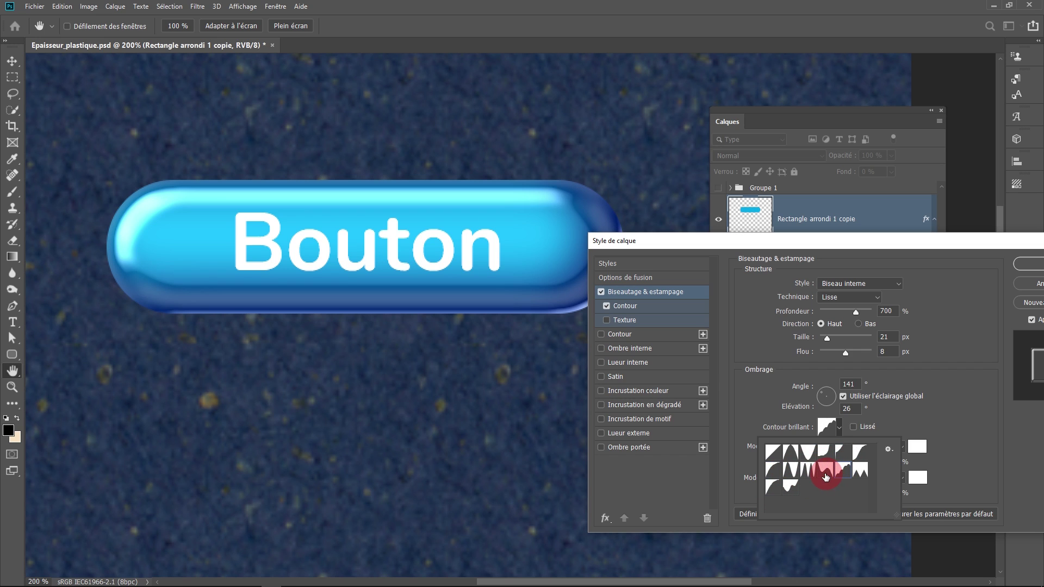
{"action": "left_click", "coordinate": [773, 454]}
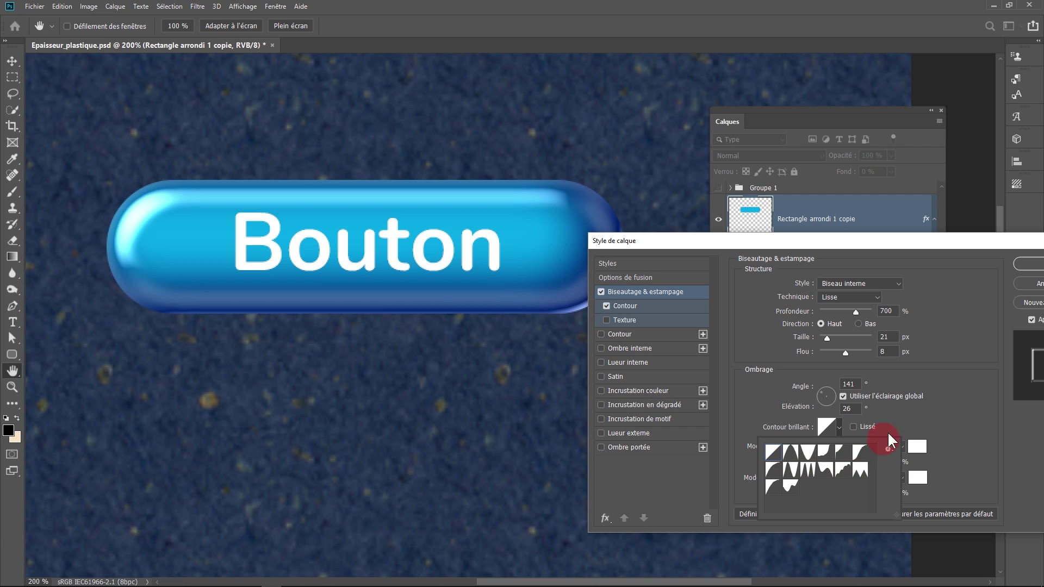
{"action": "left_click", "coordinate": [934, 418]}
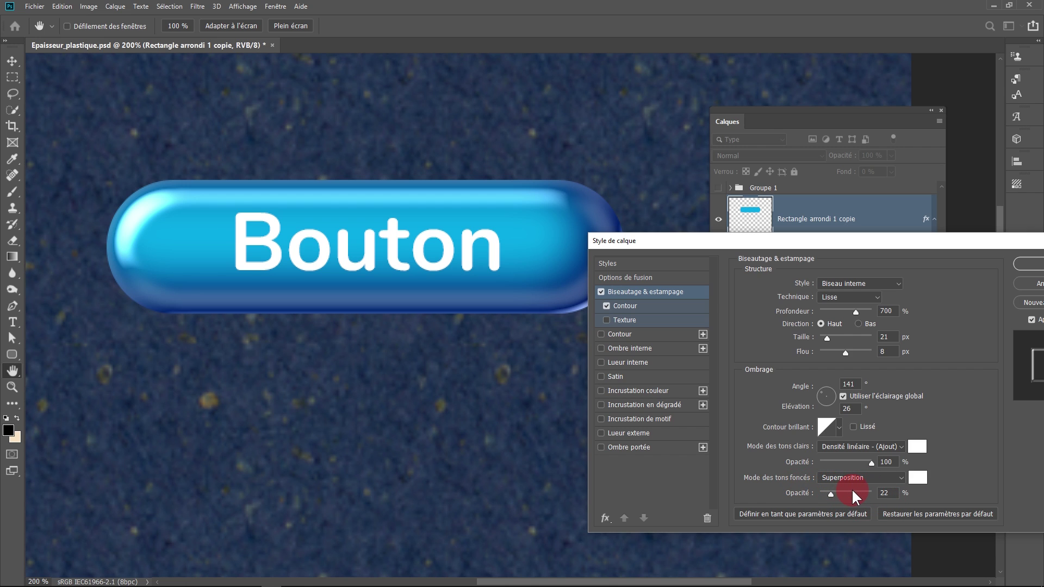
{"action": "left_click_drag", "start_coordinate": [820, 243], "coordinate": [736, 402]}
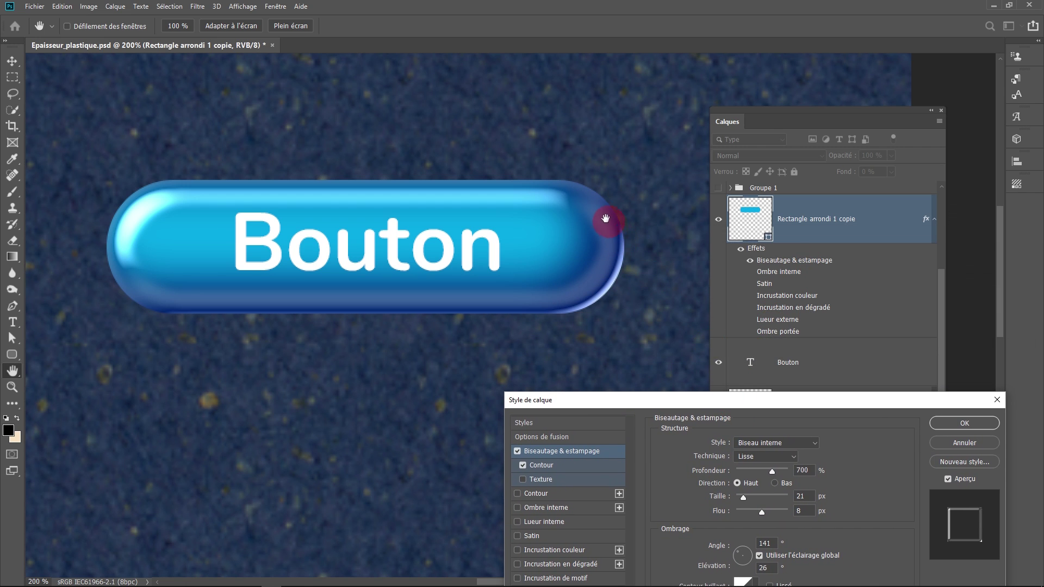
{"action": "left_click_drag", "start_coordinate": [662, 402], "coordinate": [674, 308]}
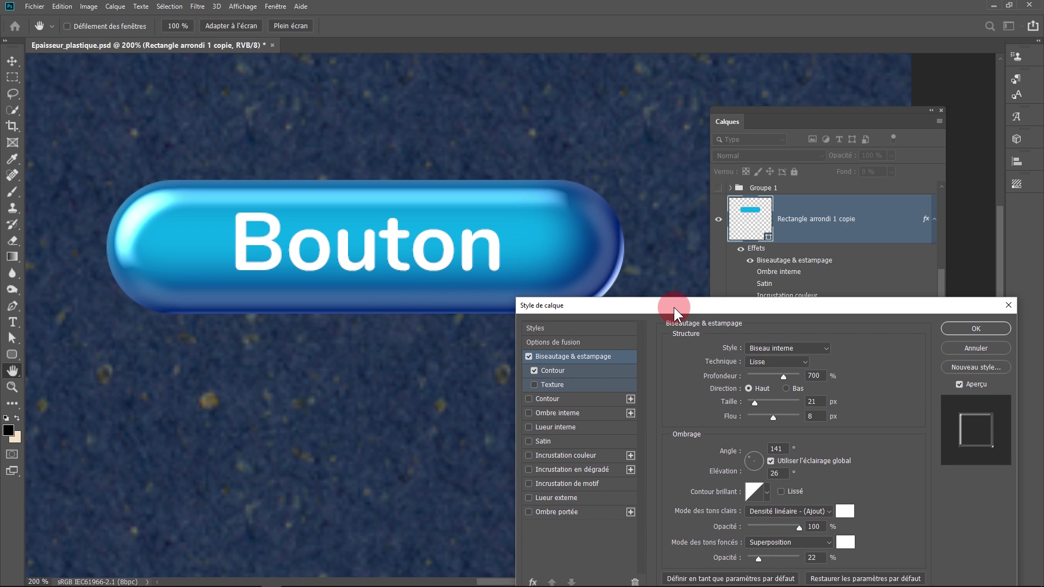
- Review the contour presets and the range (Etendue) of the bevel's Contour sub-effect, keeping the range at 56%
{"action": "left_click", "coordinate": [553, 370]}
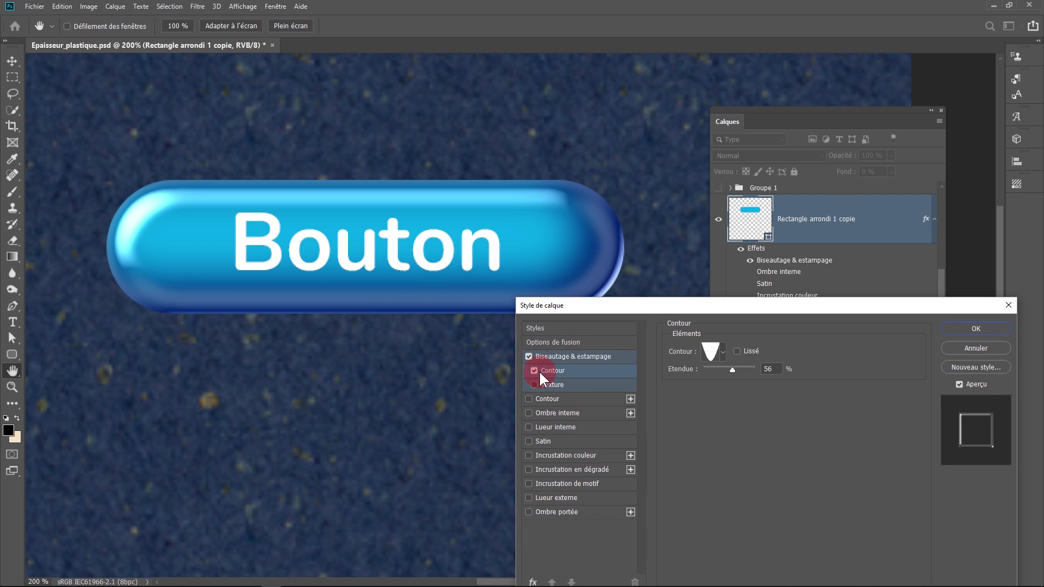
{"action": "left_click", "coordinate": [723, 351]}
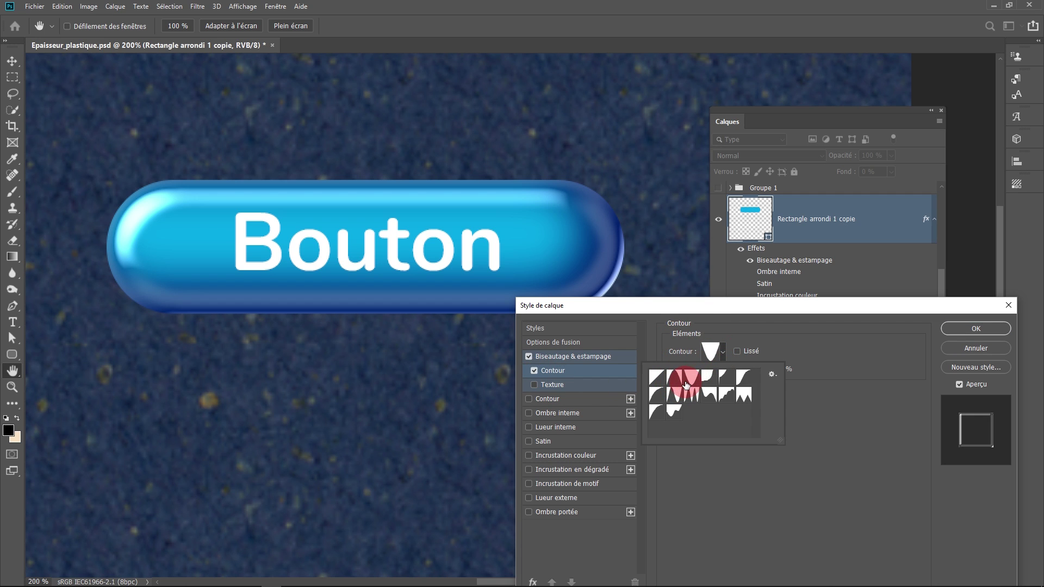
{"action": "left_click", "coordinate": [797, 347]}
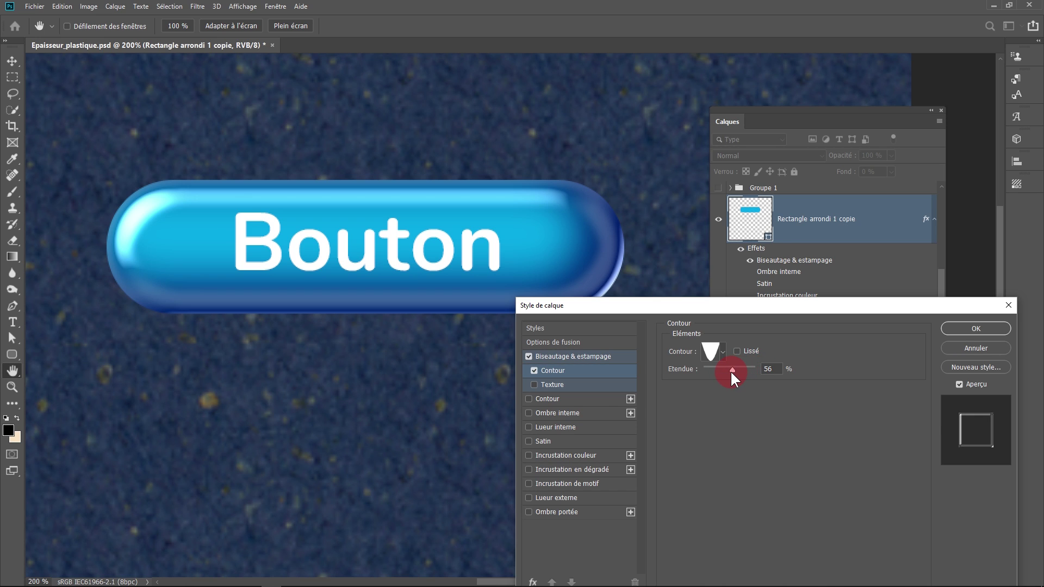
{"action": "left_click_drag", "start_coordinate": [730, 370], "coordinate": [732, 370]}
- Set the bevel's highlight opacity to 100% and its shadow (tons foncés) opacity to 31%
{"action": "left_click", "coordinate": [593, 358]}
{"action": "left_click_drag", "start_coordinate": [649, 303], "coordinate": [655, 184]}
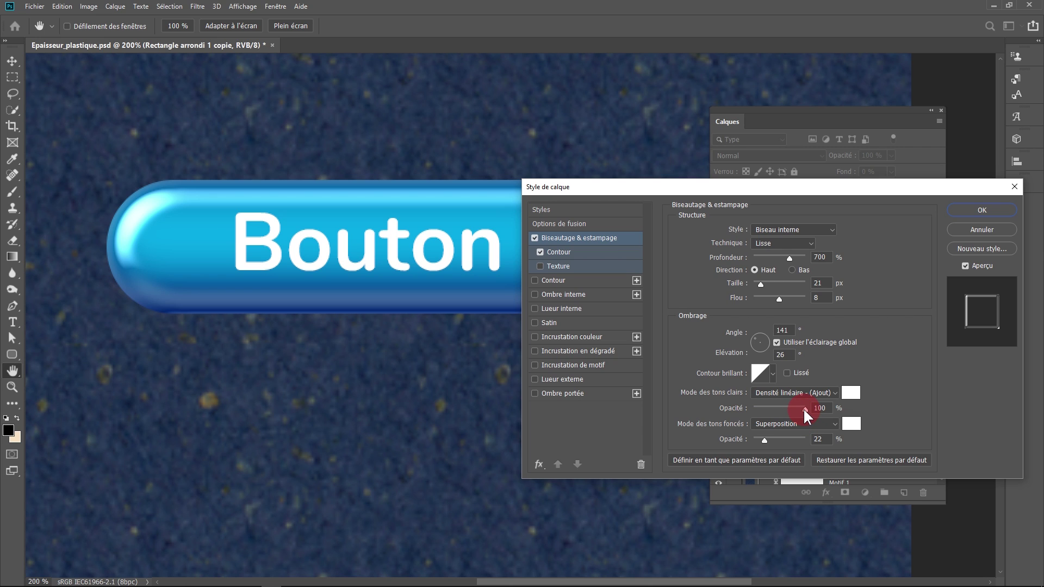
{"action": "mouse_move", "coordinate": [804, 408]}
{"action": "left_mouse_down"}
{"action": "mouse_move", "coordinate": [794, 410]}
{"action": "mouse_move", "coordinate": [807, 408]}
{"action": "left_mouse_up"}
{"action": "mouse_move", "coordinate": [765, 440]}
{"action": "left_mouse_down"}
{"action": "mouse_move", "coordinate": [778, 433]}
{"action": "mouse_move", "coordinate": [770, 439]}
{"action": "left_mouse_up"}
{"action": "left_click_drag", "start_coordinate": [765, 194], "coordinate": [704, 359]}
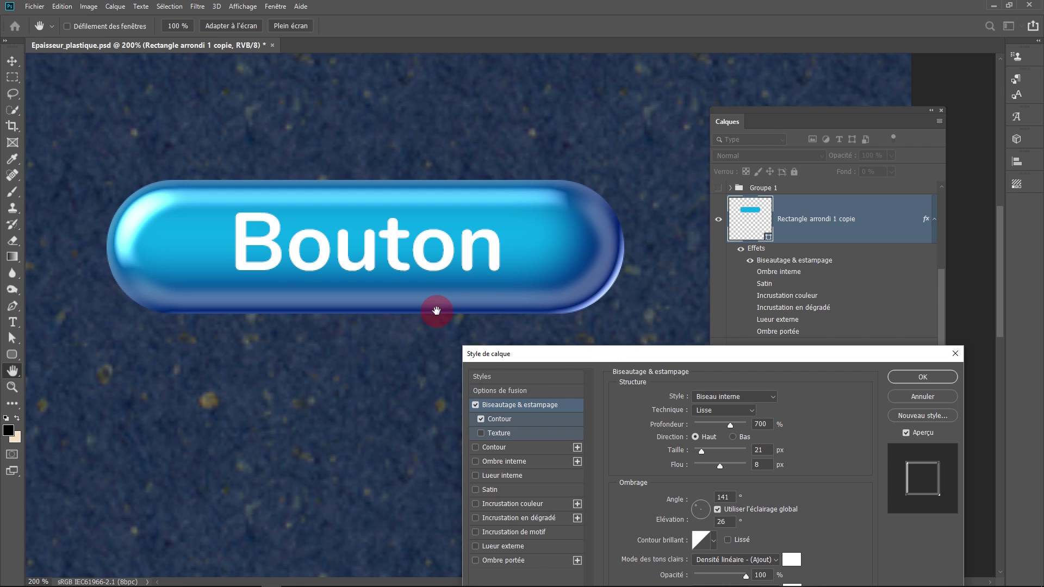
{"action": "left_click_drag", "start_coordinate": [489, 354], "coordinate": [584, 248]}
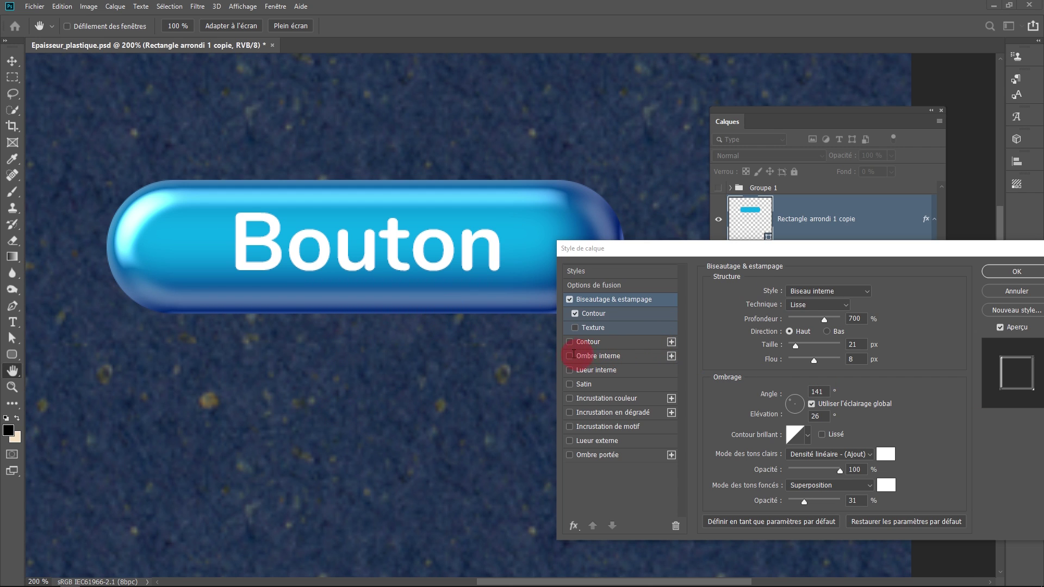
- Enable Inner Shadow (Ombre interne) on Rectangle arrondi 1 copie with 50% opacity and a light blue colour
{"action": "left_click", "coordinate": [593, 356]}
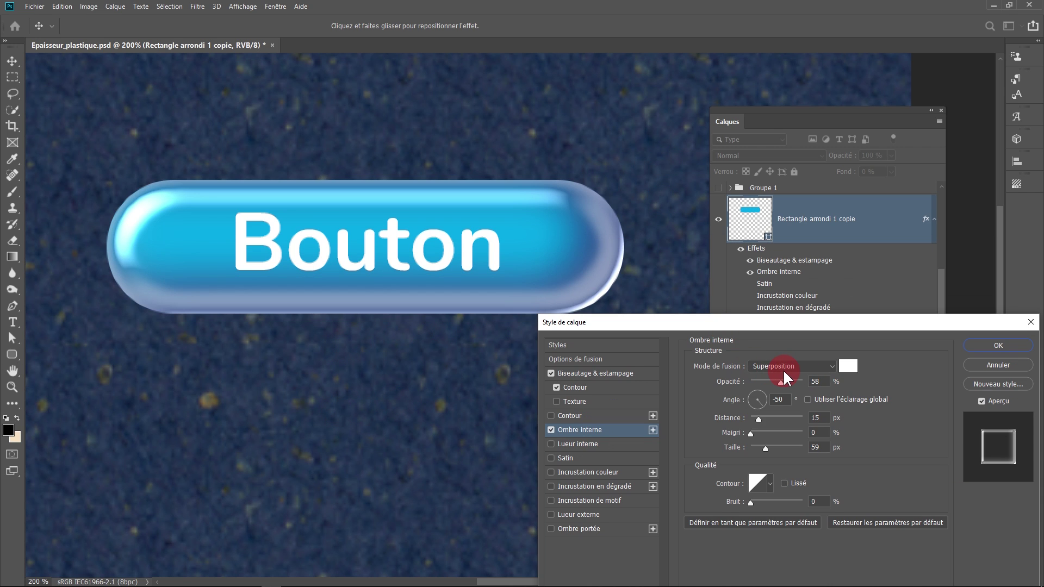
{"action": "left_click", "coordinate": [850, 369]}
{"action": "mouse_move", "coordinate": [778, 384]}
{"action": "left_mouse_down"}
{"action": "mouse_move", "coordinate": [746, 385]}
{"action": "mouse_move", "coordinate": [791, 374]}
{"action": "mouse_move", "coordinate": [775, 381]}
{"action": "left_mouse_up"}
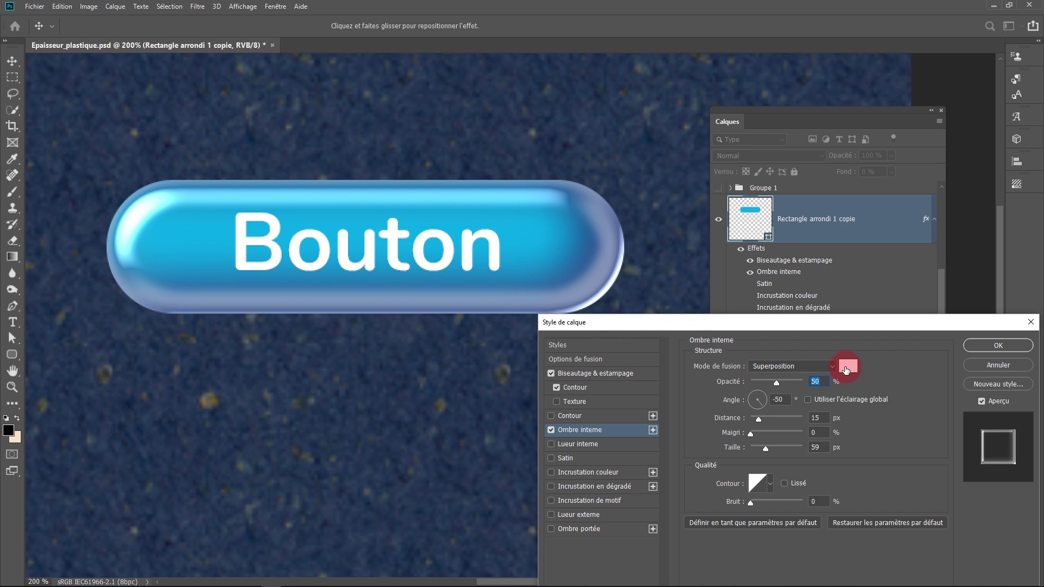
{"action": "left_click", "coordinate": [847, 369]}
{"action": "left_click", "coordinate": [844, 415]}
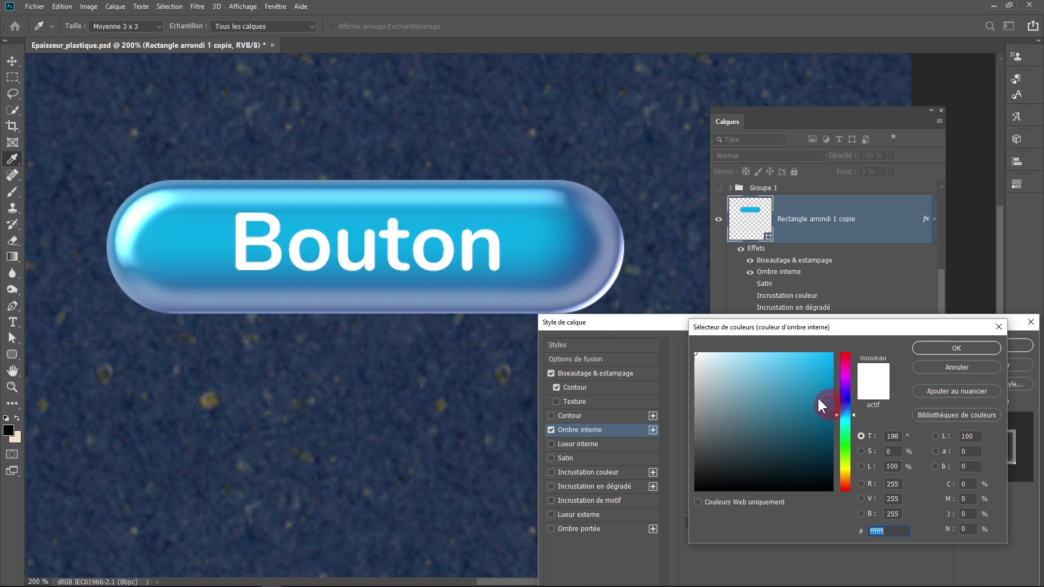
{"action": "left_click", "coordinate": [771, 368]}
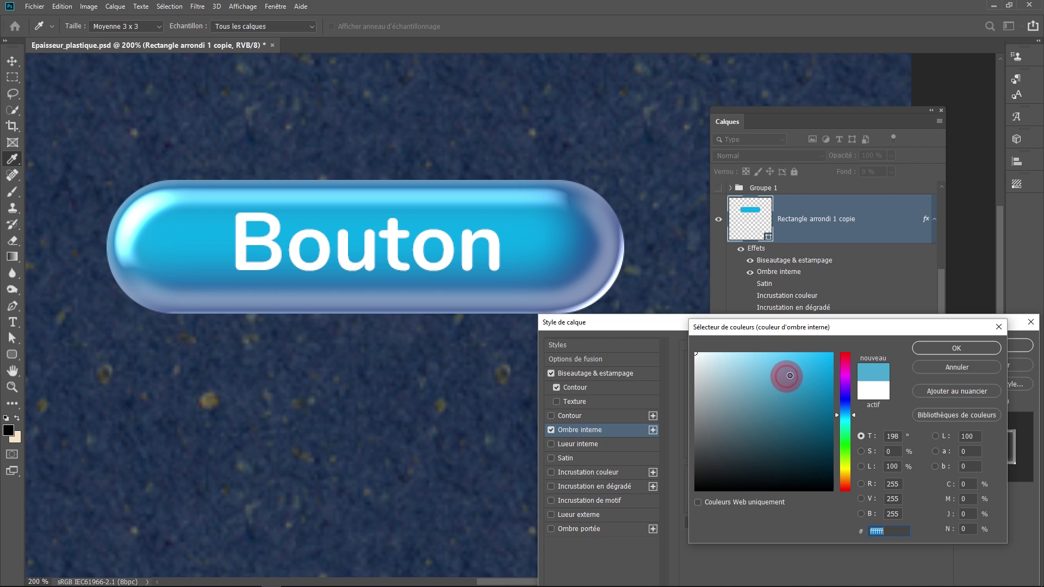
{"action": "left_click", "coordinate": [937, 348]}
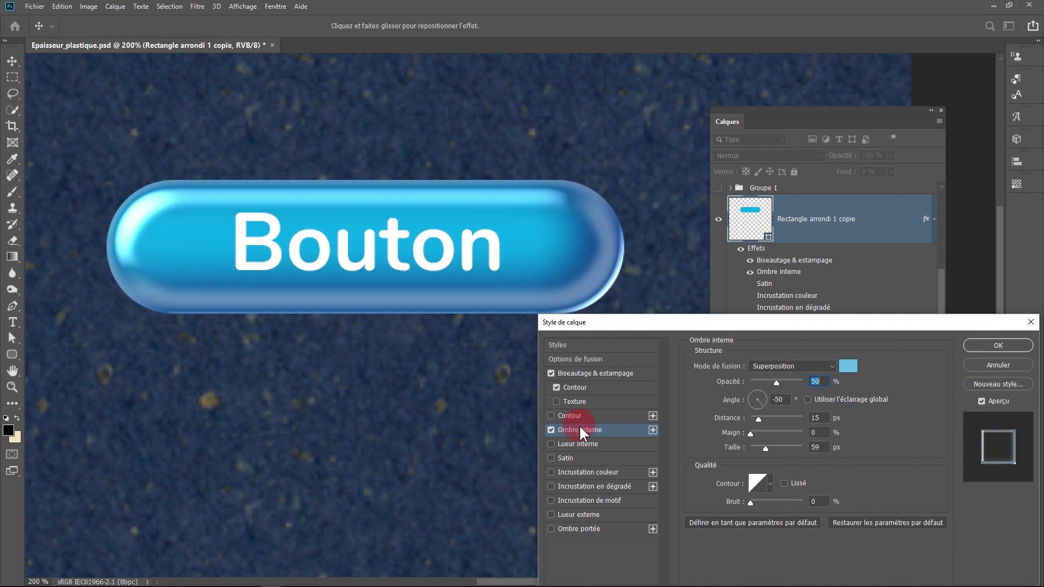
- Switch off Bevel & Emboss and toggle the inner shadow off and on to judge it alone, leaving it on
{"action": "left_click", "coordinate": [552, 374]}
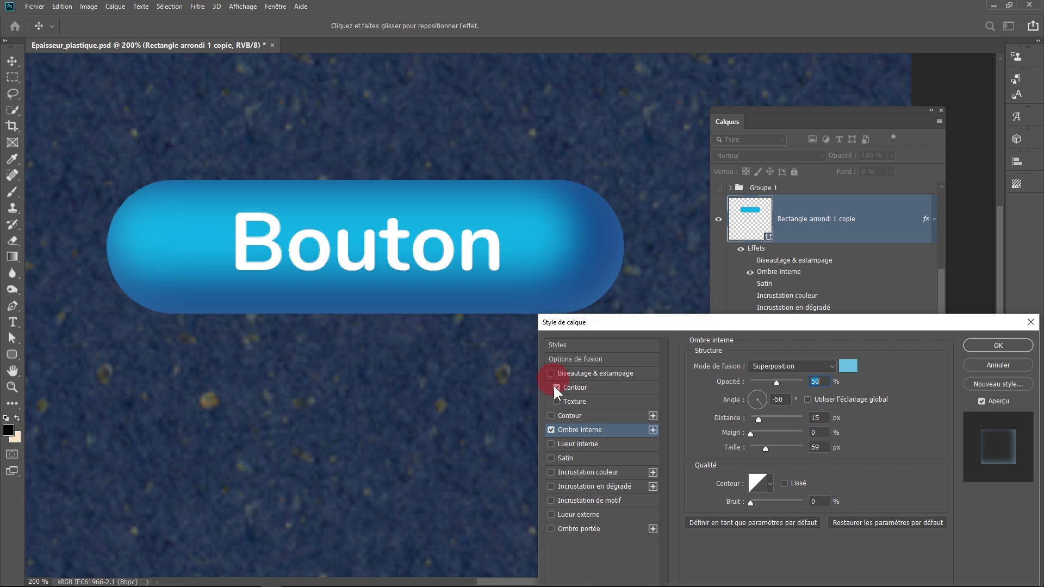
{"action": "left_click", "coordinate": [550, 430]}
{"action": "left_click", "coordinate": [552, 430]}
{"action": "left_click", "coordinate": [552, 430]}
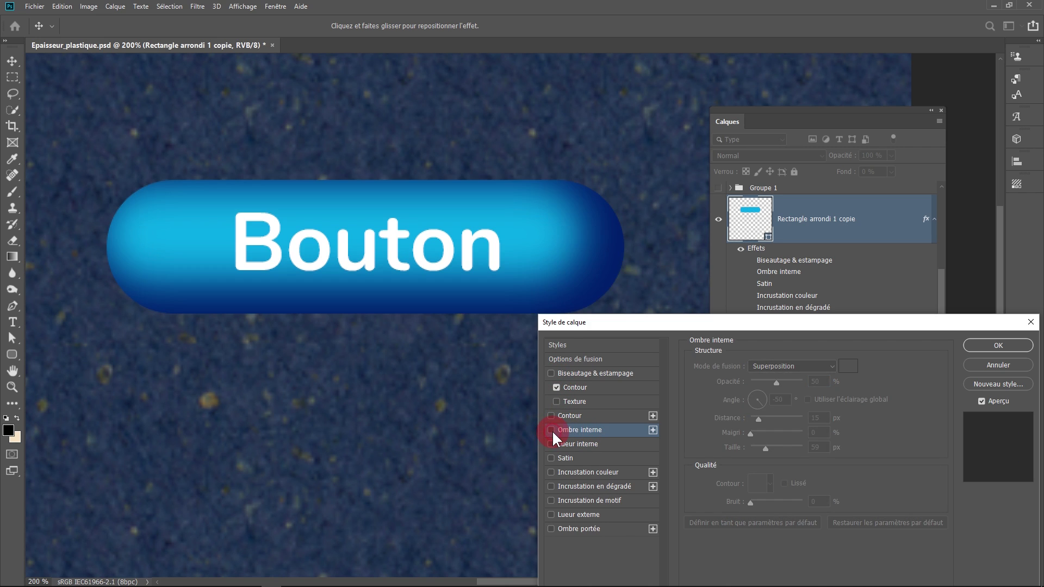
{"action": "left_click", "coordinate": [552, 429]}
- Try other blend modes for the inner shadow, choose Densité linéaire - (Ajout), and set its opacity to 85%
{"action": "left_click", "coordinate": [791, 367]}
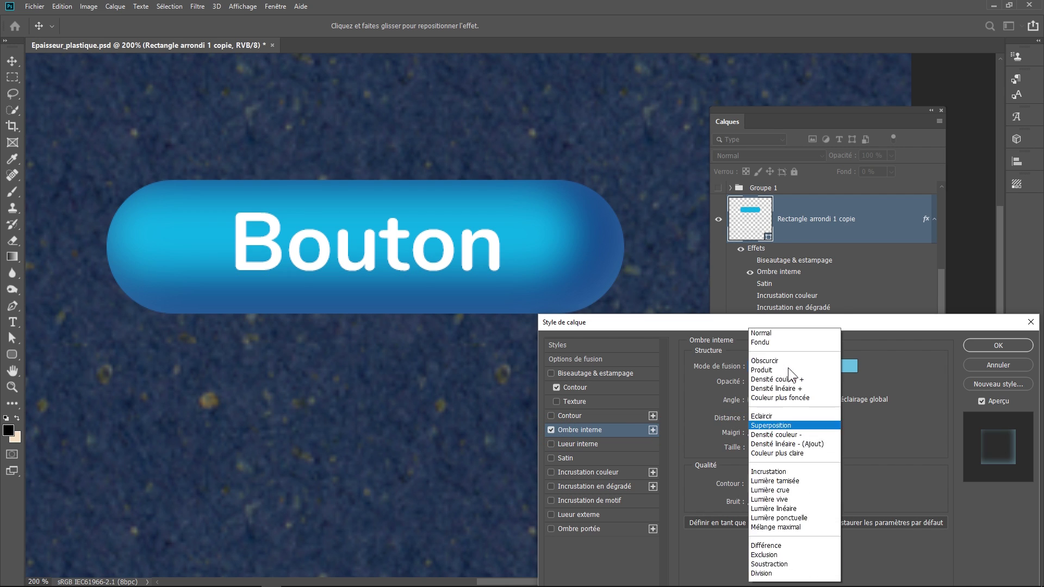
{"action": "left_click", "coordinate": [778, 337]}
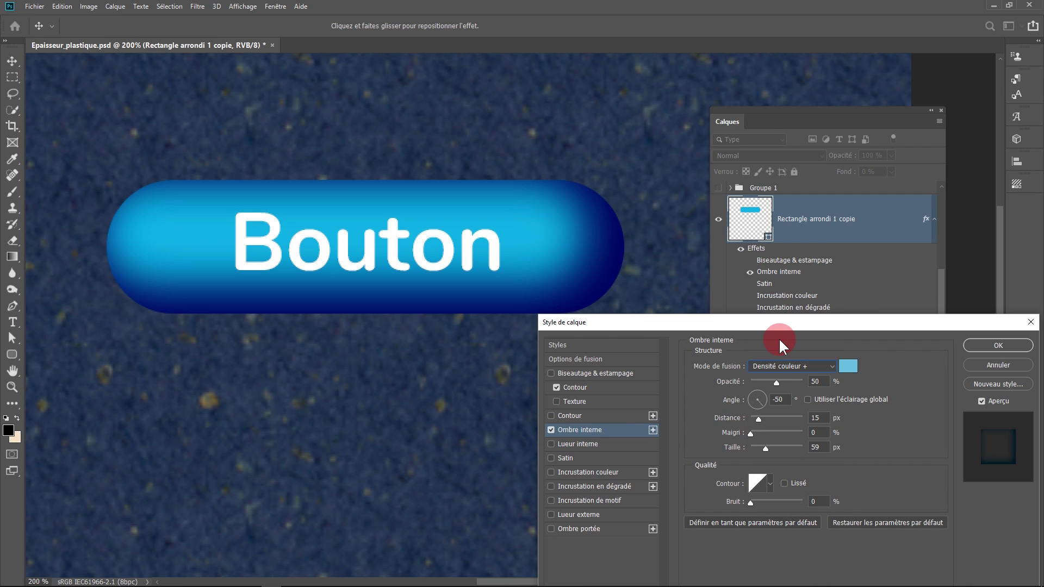
{"action": "left_click", "coordinate": [781, 366]}
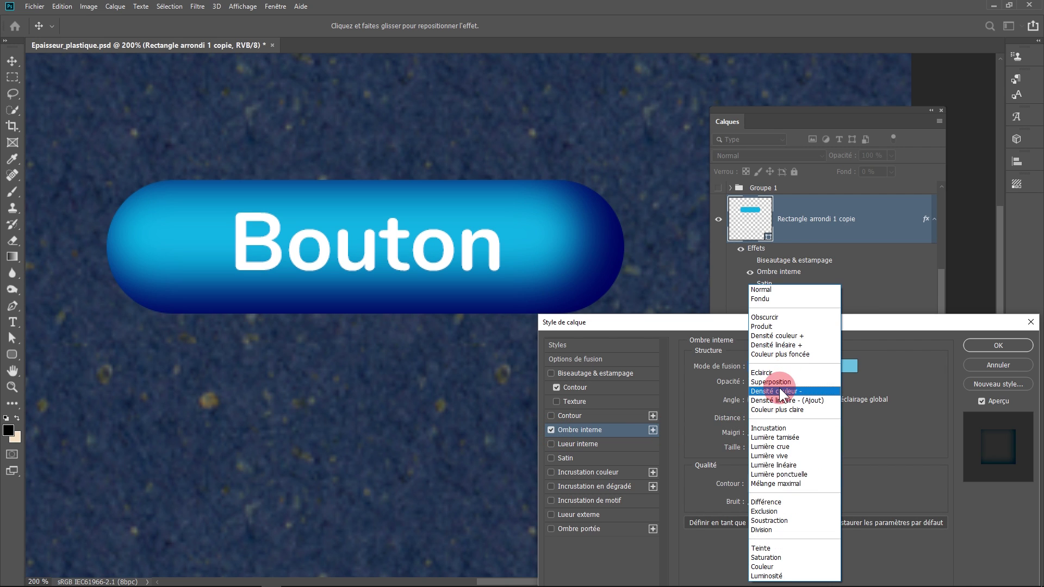
{"action": "left_click", "coordinate": [779, 391]}
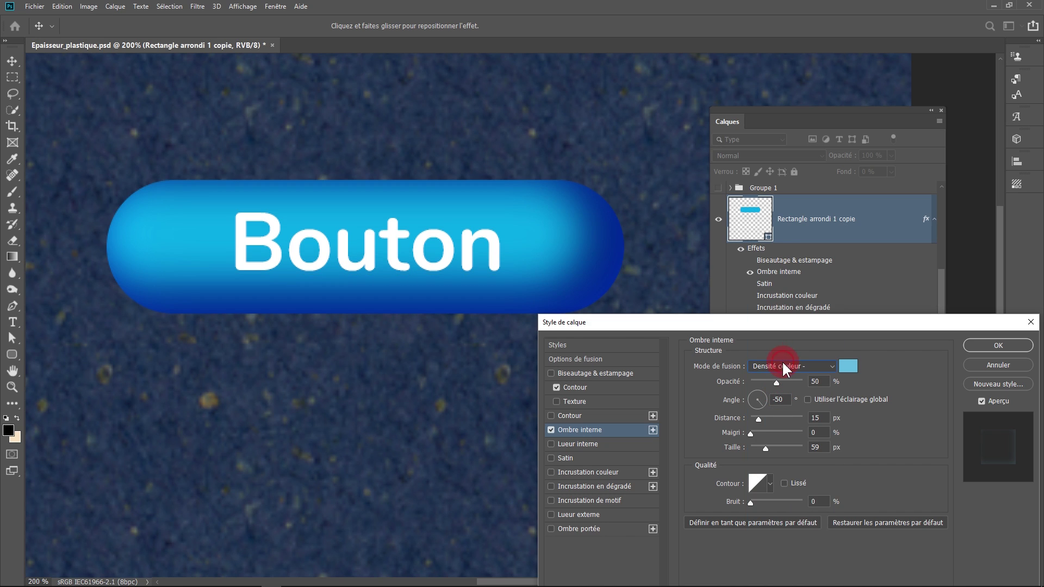
{"action": "left_click", "coordinate": [782, 366]}
{"action": "left_click", "coordinate": [782, 399]}
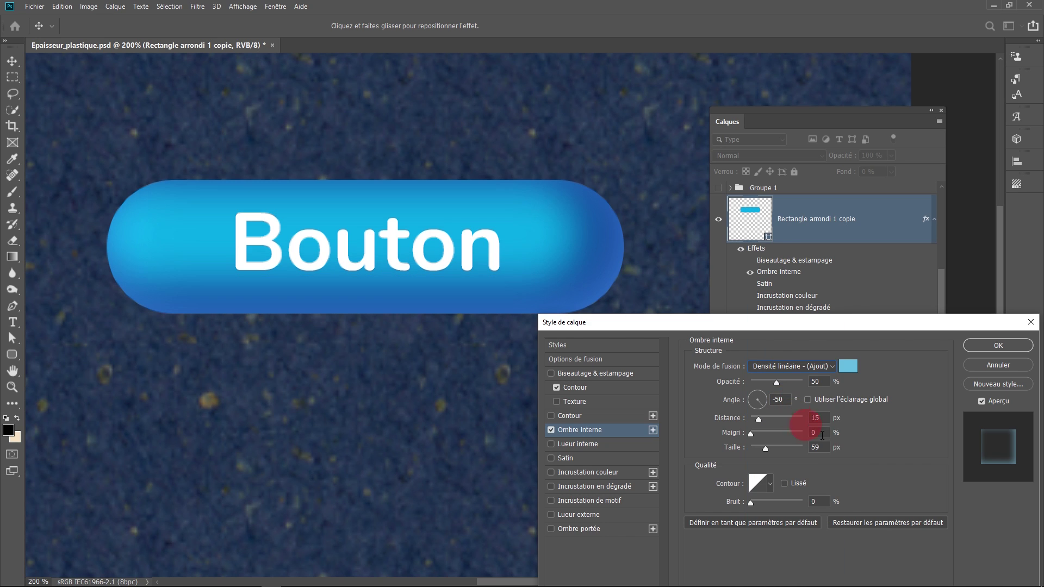
{"action": "left_click", "coordinate": [802, 382]}
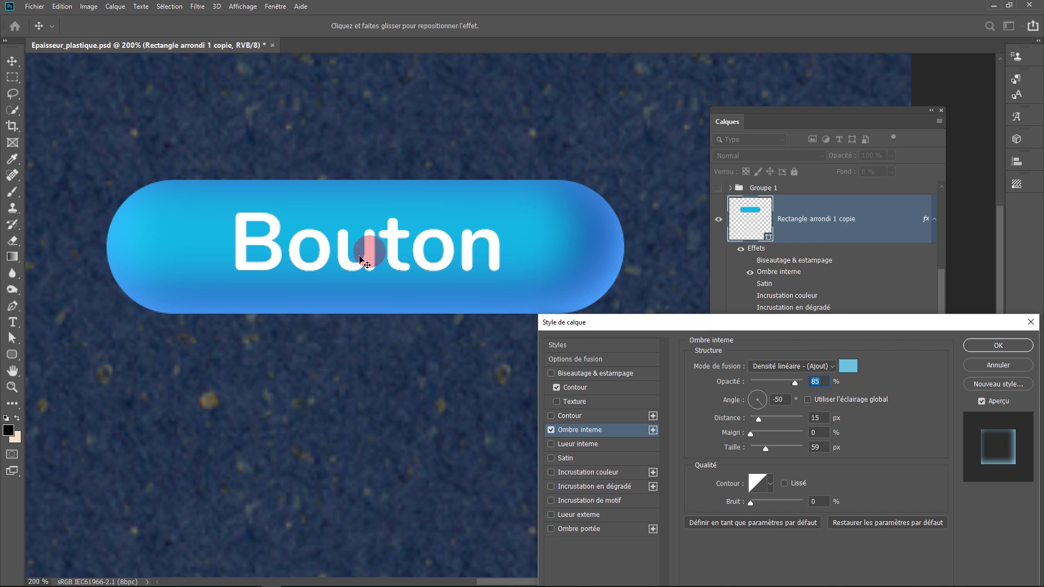
- Re-enable Bevel & Emboss and compare the button with and without the inner shadow, leaving both effects on
{"action": "left_click", "coordinate": [571, 373]}
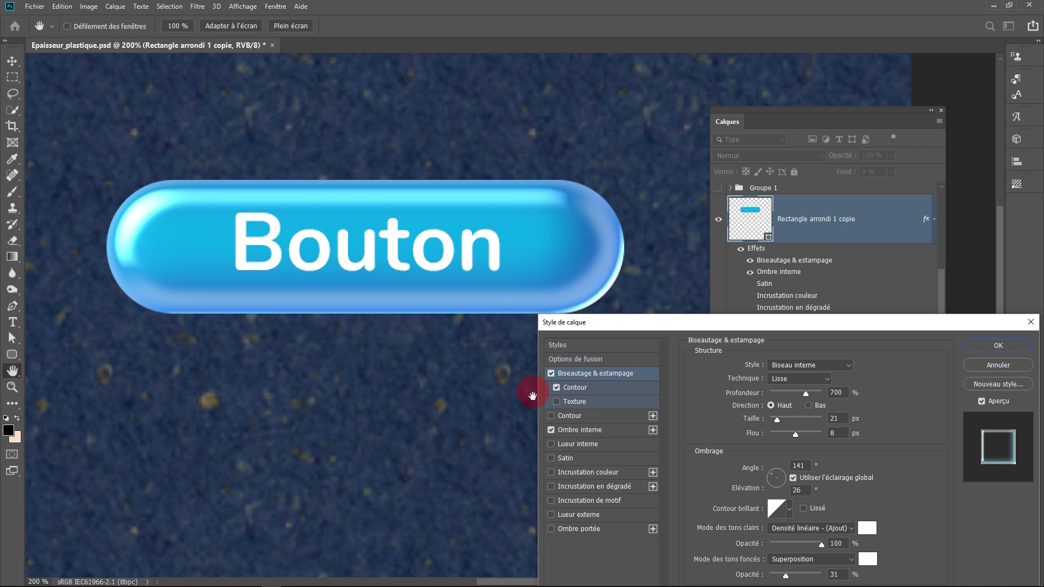
{"action": "left_click", "coordinate": [549, 428]}
{"action": "left_click", "coordinate": [550, 428]}
{"action": "left_click", "coordinate": [550, 429]}
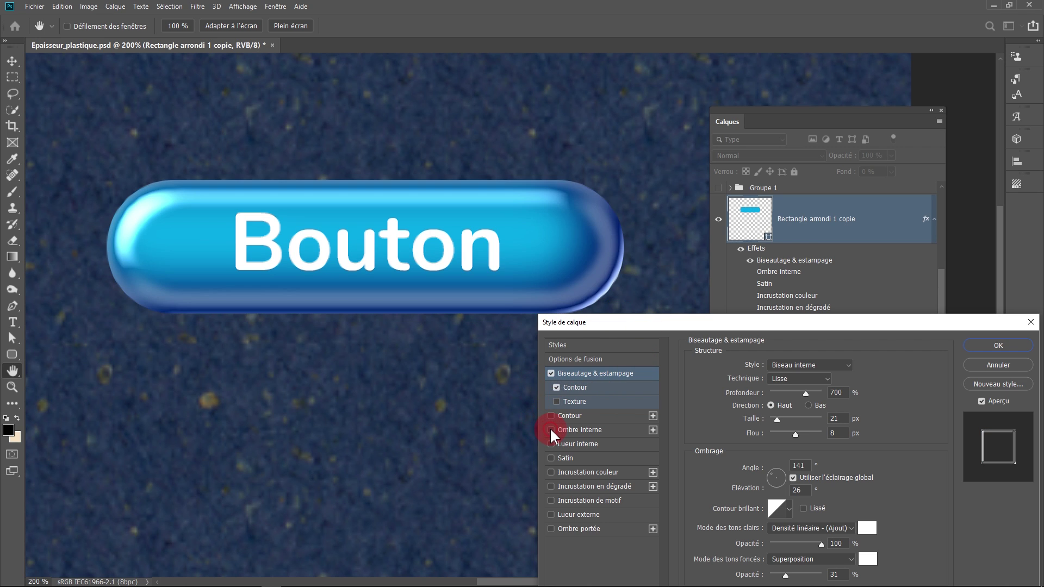
{"action": "left_click", "coordinate": [550, 429]}
{"action": "left_click", "coordinate": [550, 432]}
{"action": "left_click", "coordinate": [550, 432]}
{"action": "left_click", "coordinate": [549, 433]}
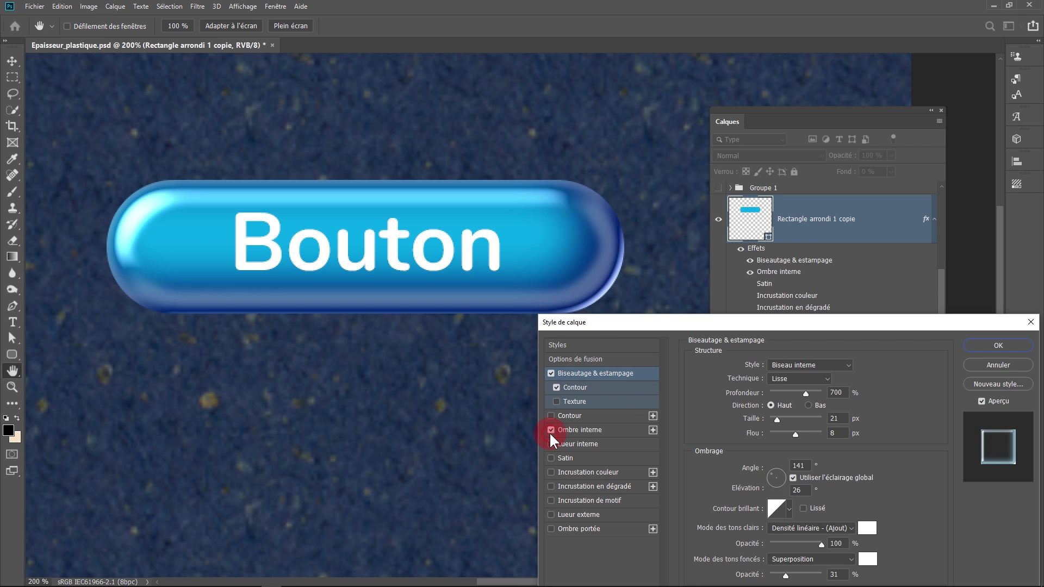
{"action": "left_click", "coordinate": [549, 432]}
{"action": "left_click", "coordinate": [550, 432]}
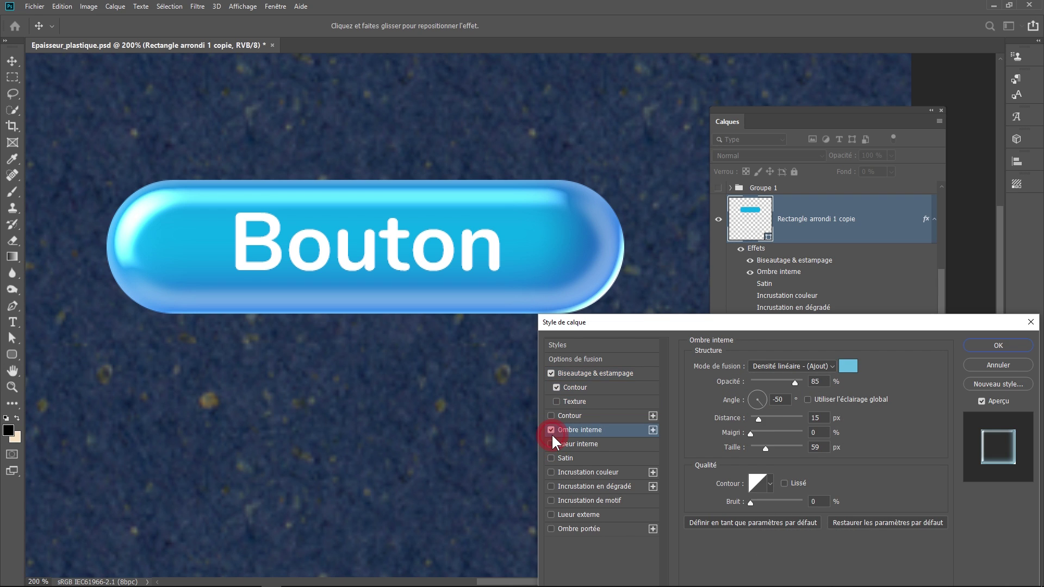
{"action": "left_click", "coordinate": [551, 432]}
{"action": "left_click", "coordinate": [551, 432]}
{"action": "left_click", "coordinate": [551, 431]}
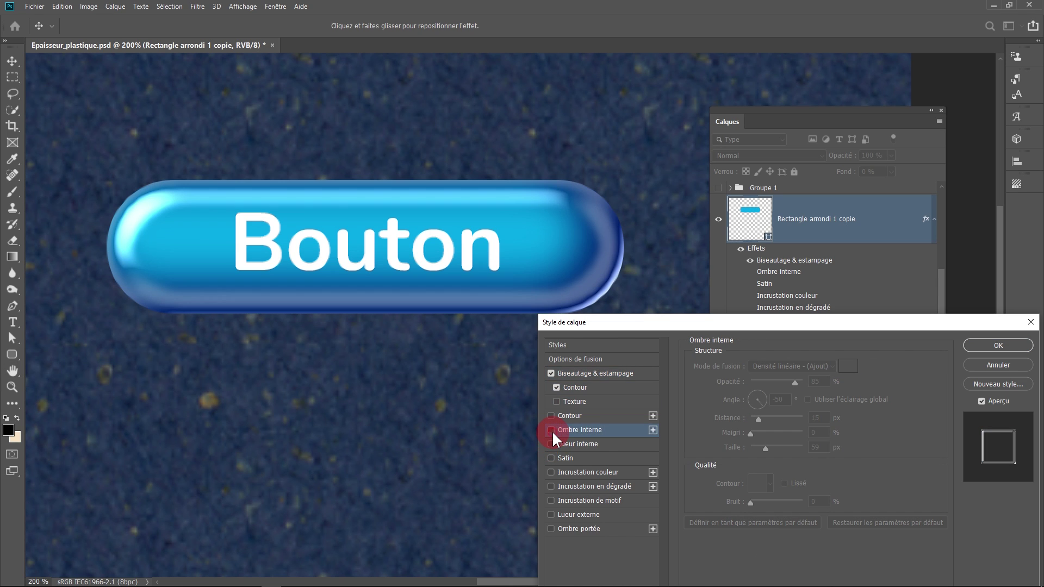
{"action": "left_click", "coordinate": [551, 431]}
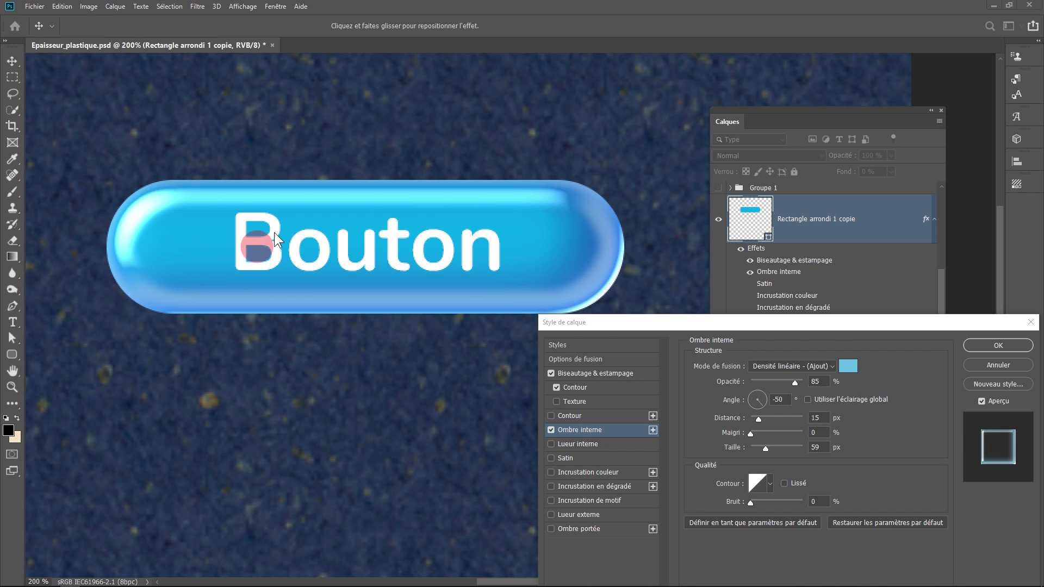
- Enable the Satin effect on Rectangle arrondi 1 copie and set its opacity to 26%
{"action": "left_click", "coordinate": [554, 457]}
{"action": "left_click", "coordinate": [565, 456]}
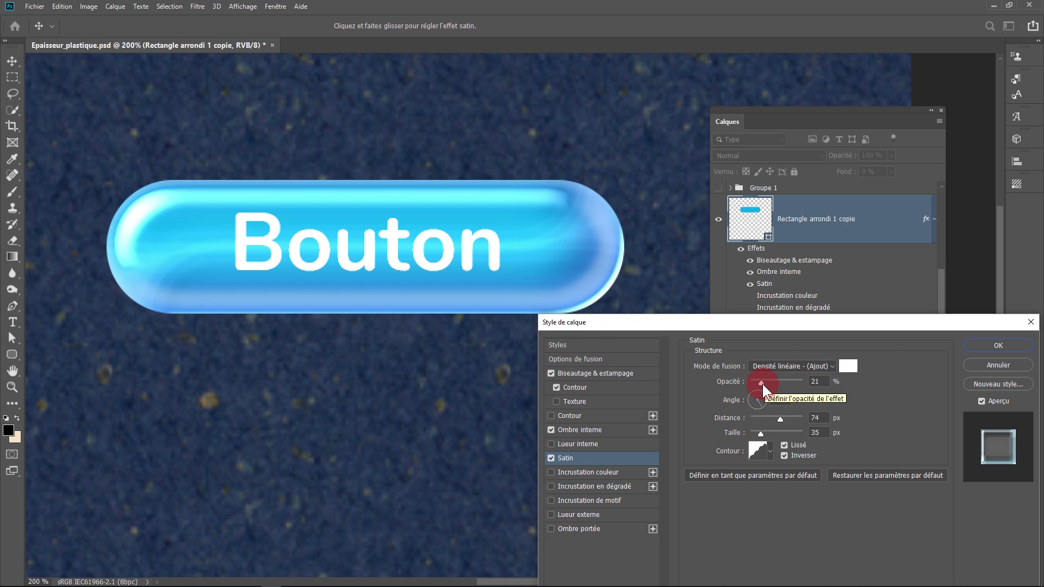
{"action": "mouse_move", "coordinate": [762, 384]}
{"action": "left_mouse_down"}
{"action": "mouse_move", "coordinate": [816, 383]}
{"action": "mouse_move", "coordinate": [765, 392]}
{"action": "left_mouse_up"}
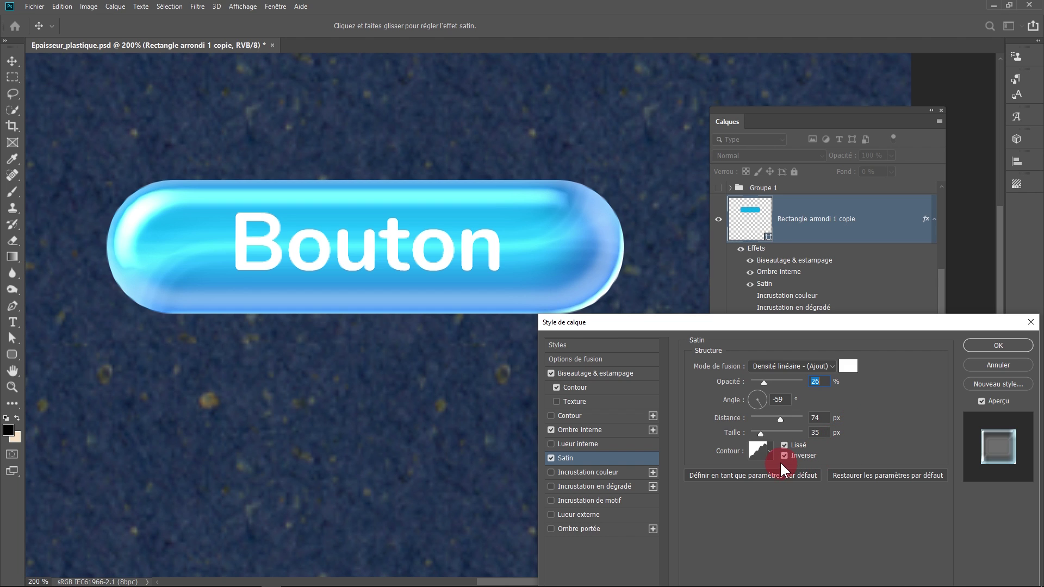
- Browse the satin contour presets and compare the satin with and without inversion (Inverser), leaving inversion on
{"action": "left_click", "coordinate": [770, 451]}
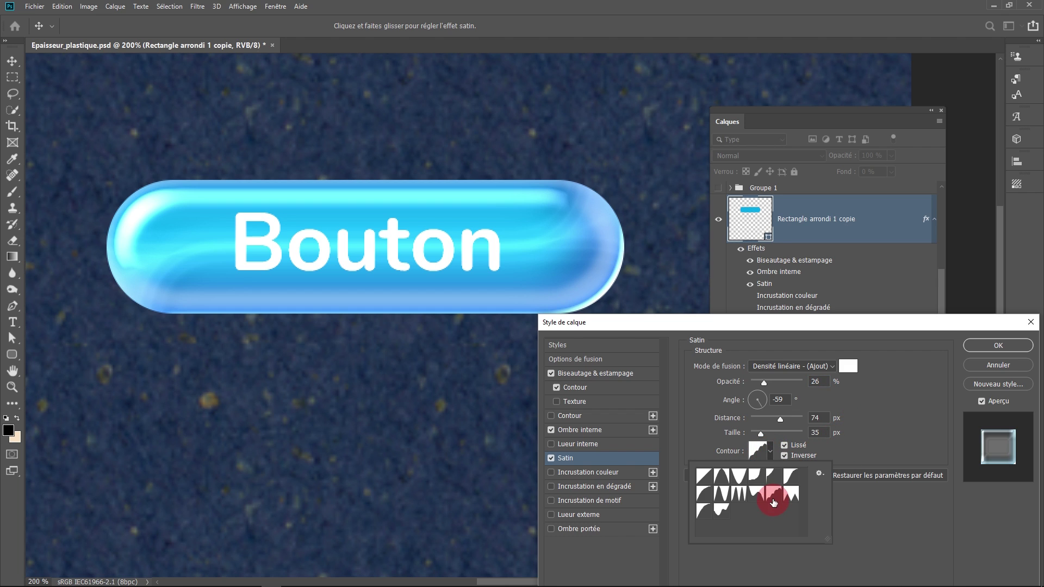
{"action": "left_click", "coordinate": [790, 489]}
{"action": "left_click", "coordinate": [873, 435]}
{"action": "left_click", "coordinate": [758, 450]}
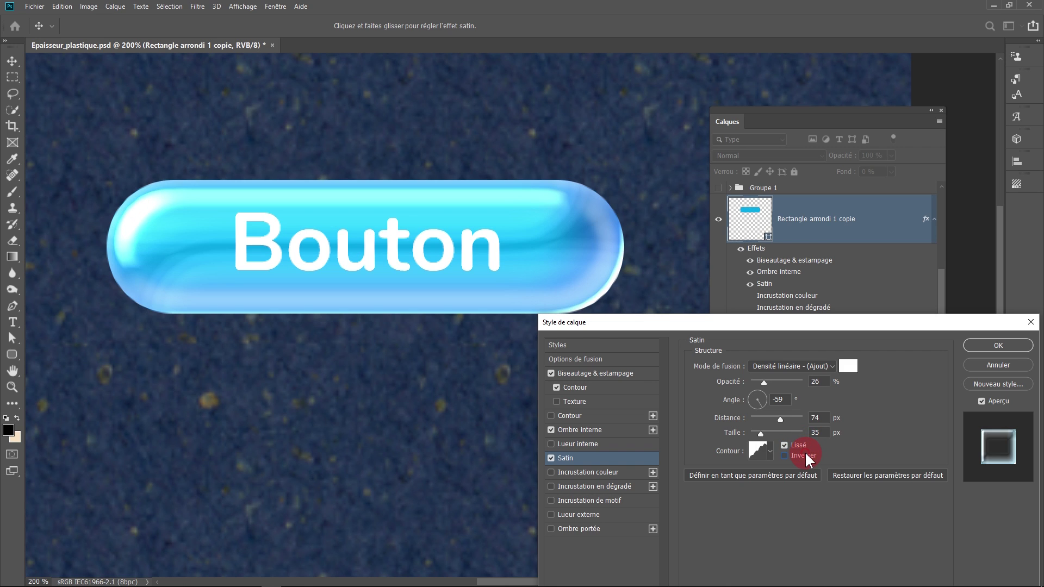
{"action": "left_click", "coordinate": [805, 455]}
{"action": "left_click", "coordinate": [806, 455]}
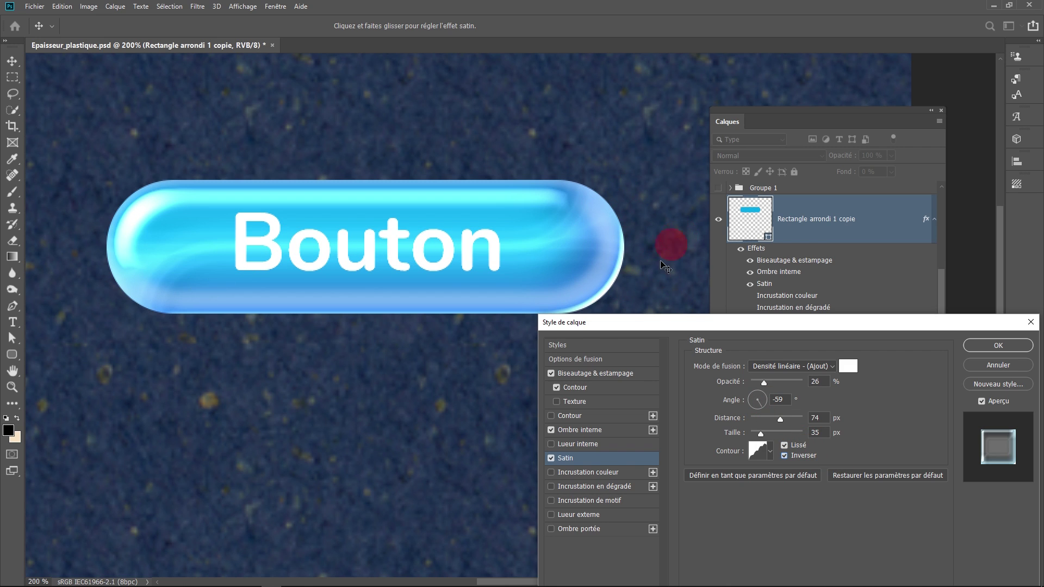
{"action": "left_click", "coordinate": [788, 456]}
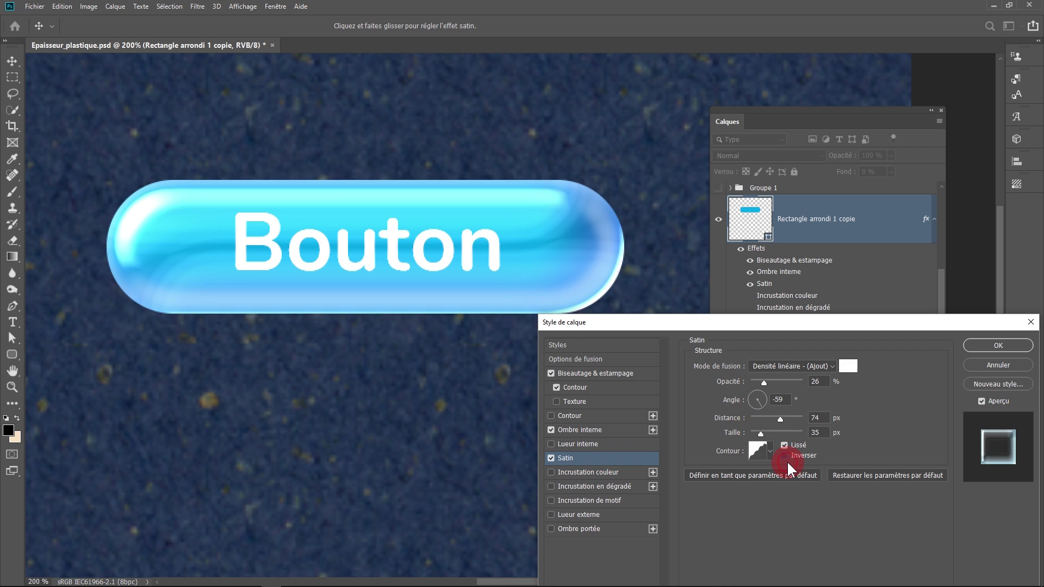
{"action": "left_click", "coordinate": [786, 455]}
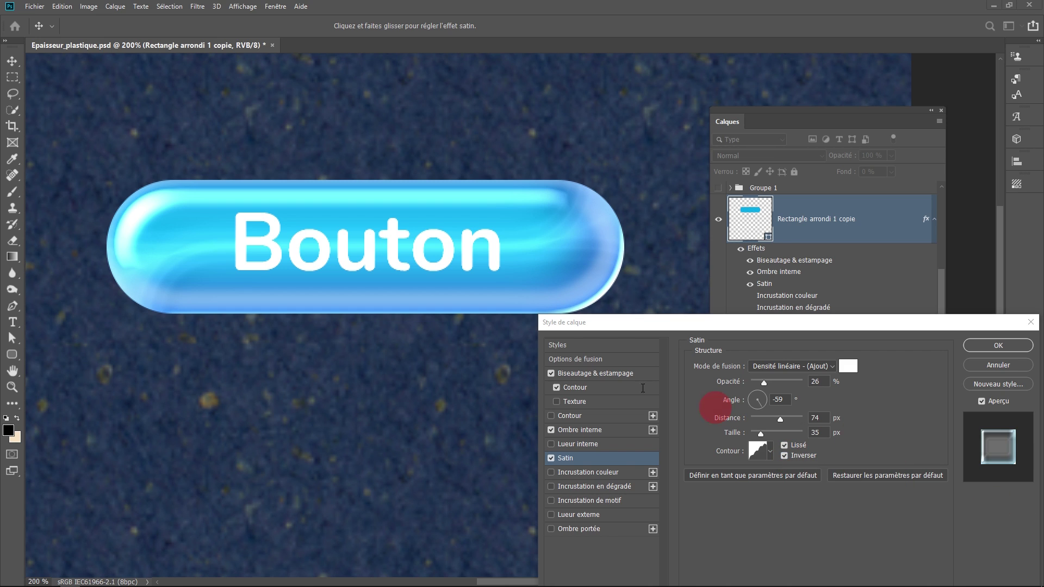
- Enable Gradient Overlay (Incrustation en dégradé) and check its blend modes, keeping Densité linéaire - (Ajout)
{"action": "left_click", "coordinate": [551, 487]}
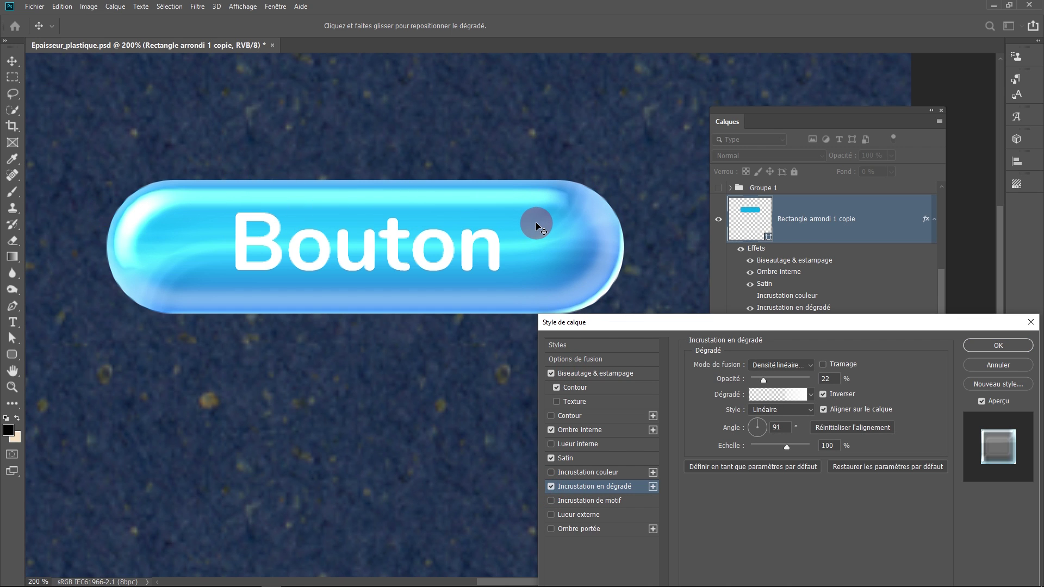
{"action": "left_click", "coordinate": [807, 365]}
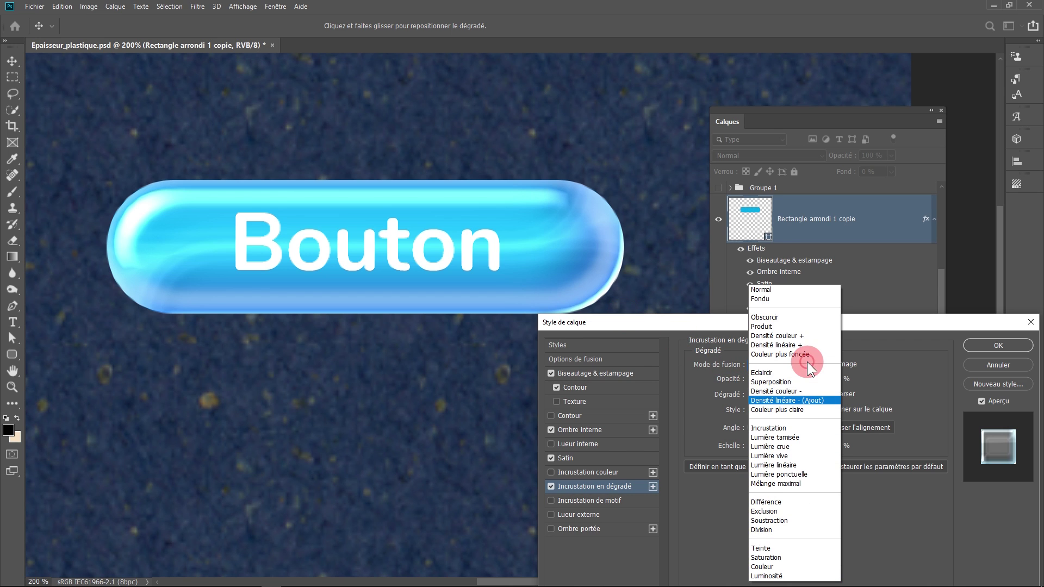
{"action": "left_click", "coordinate": [900, 364]}
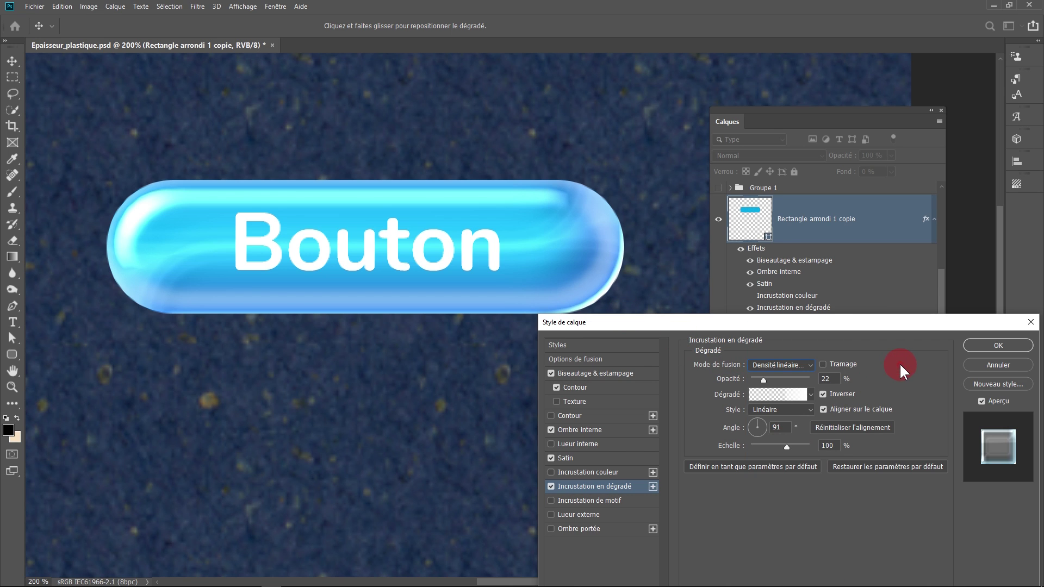
- Inspect the color and opacity stops of the overlay gradient in the gradient editor, at positions 0% and 40%
{"action": "left_click", "coordinate": [788, 392]}
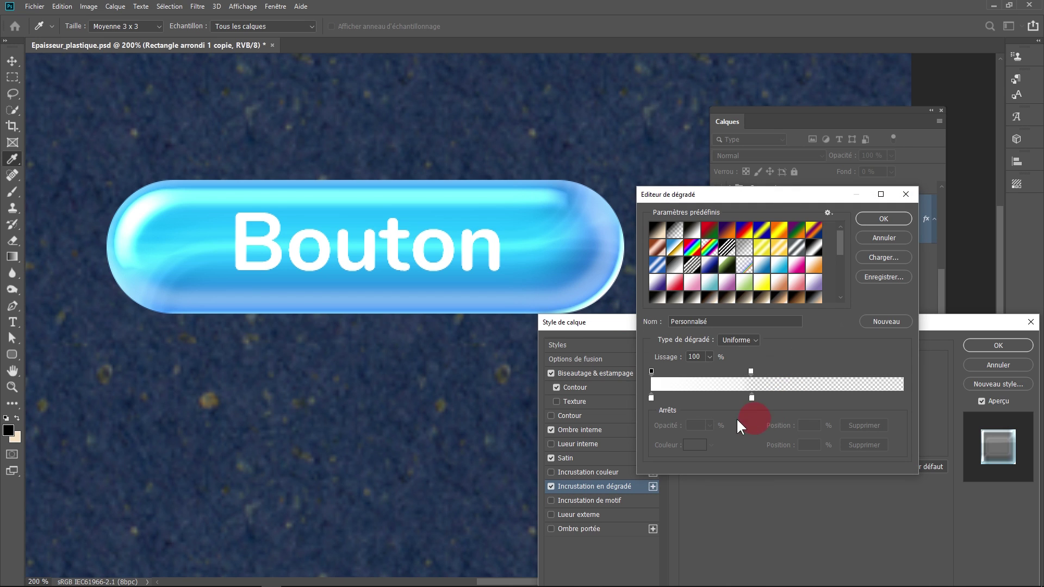
{"action": "left_click", "coordinate": [651, 398]}
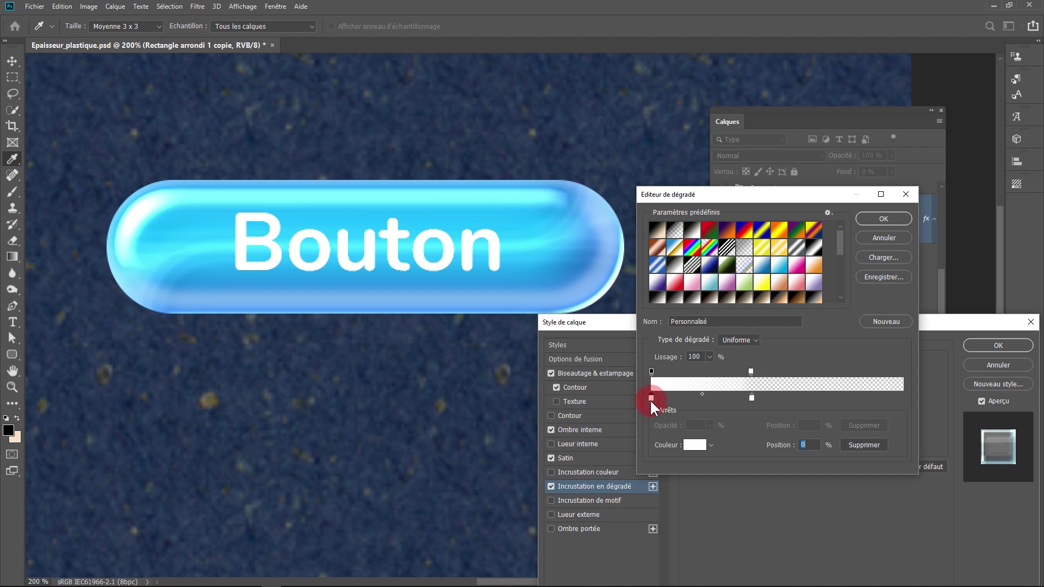
{"action": "left_click", "coordinate": [752, 399]}
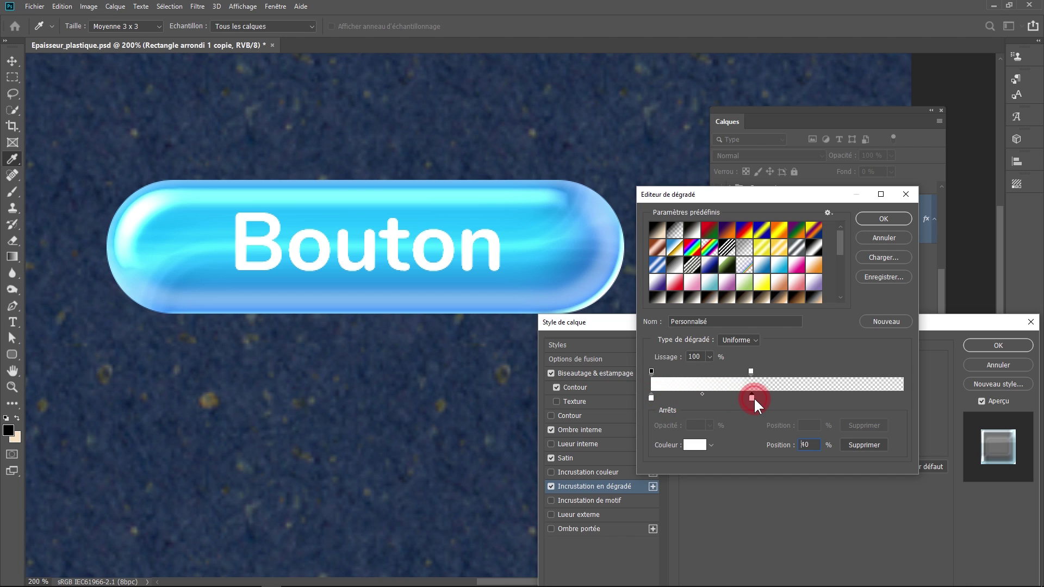
{"action": "left_click", "coordinate": [652, 372]}
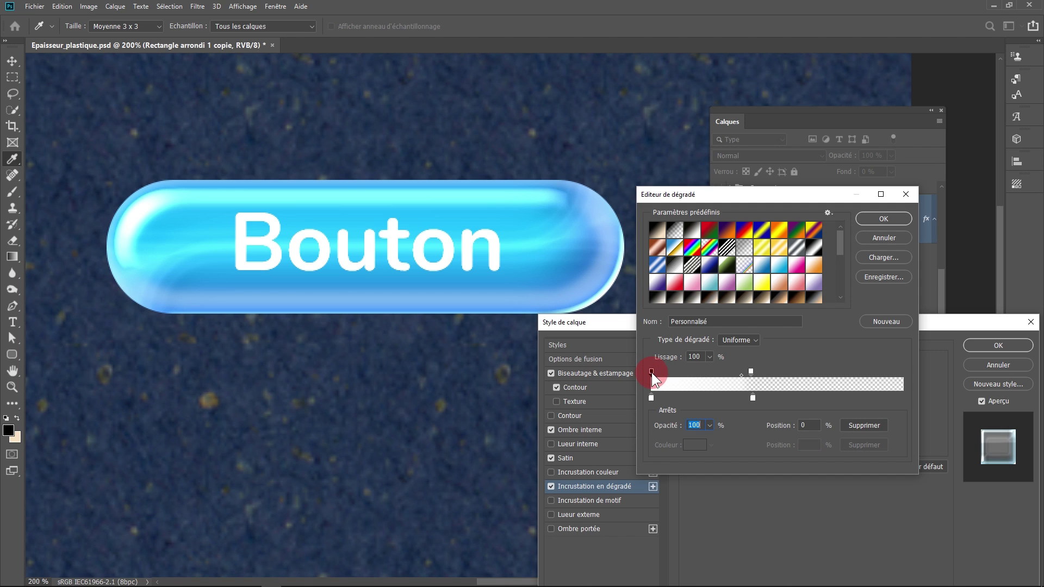
{"action": "left_click", "coordinate": [751, 372]}
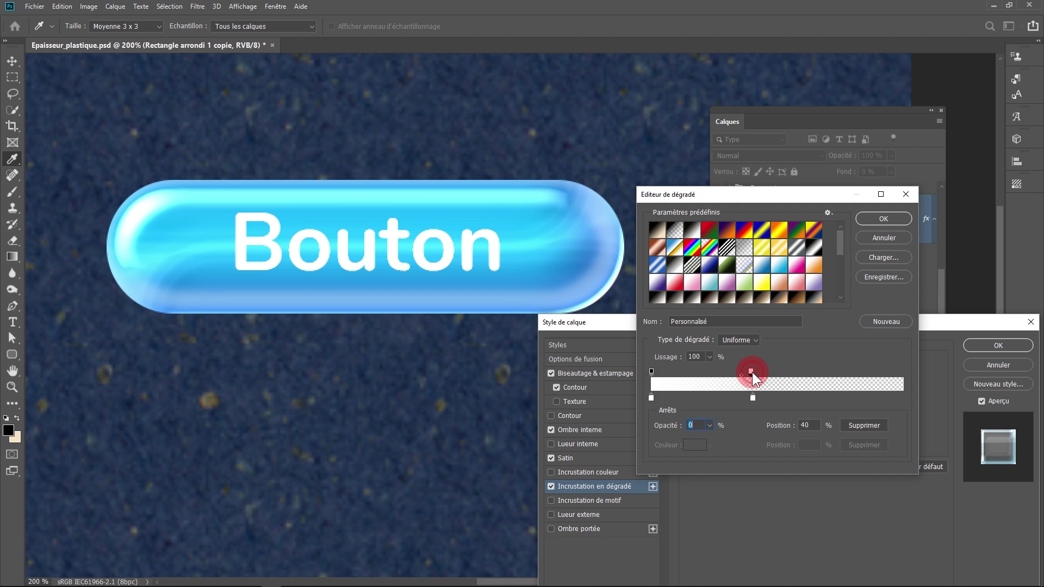
{"action": "left_click", "coordinate": [752, 399]}
{"action": "left_click", "coordinate": [754, 372]}
{"action": "key", "text": "Return"}
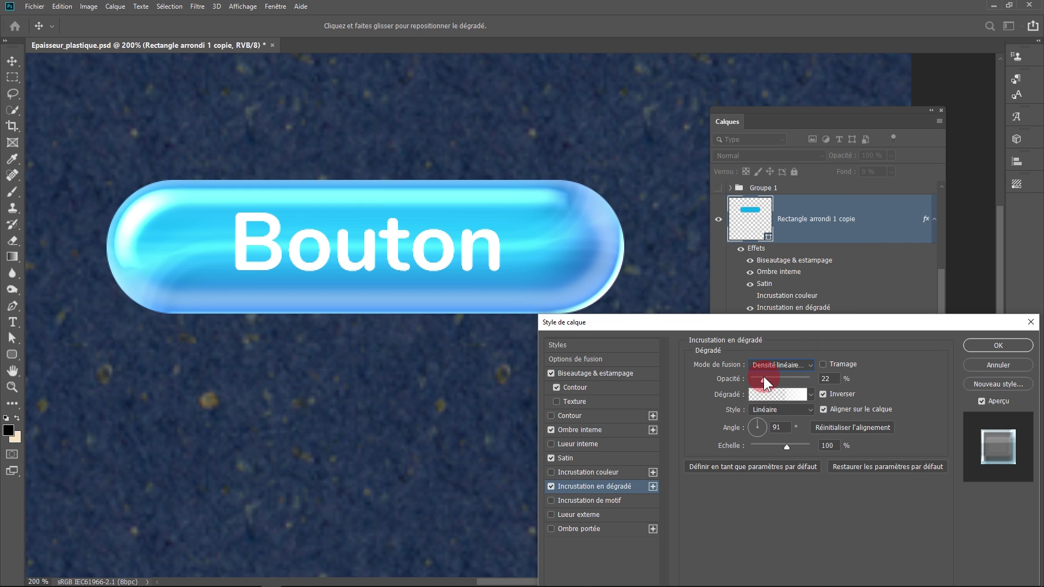
- Set the gradient overlay's angle to 120° and its opacity to 34%, keeping Inverser enabled
{"action": "left_click_drag", "start_coordinate": [763, 377], "coordinate": [780, 393]}
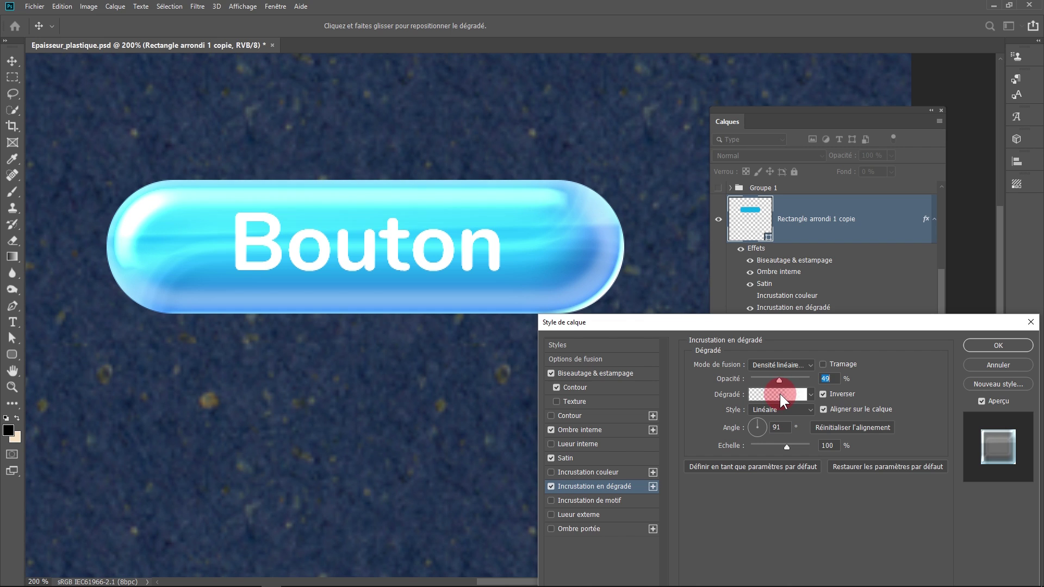
{"action": "left_click", "coordinate": [758, 423]}
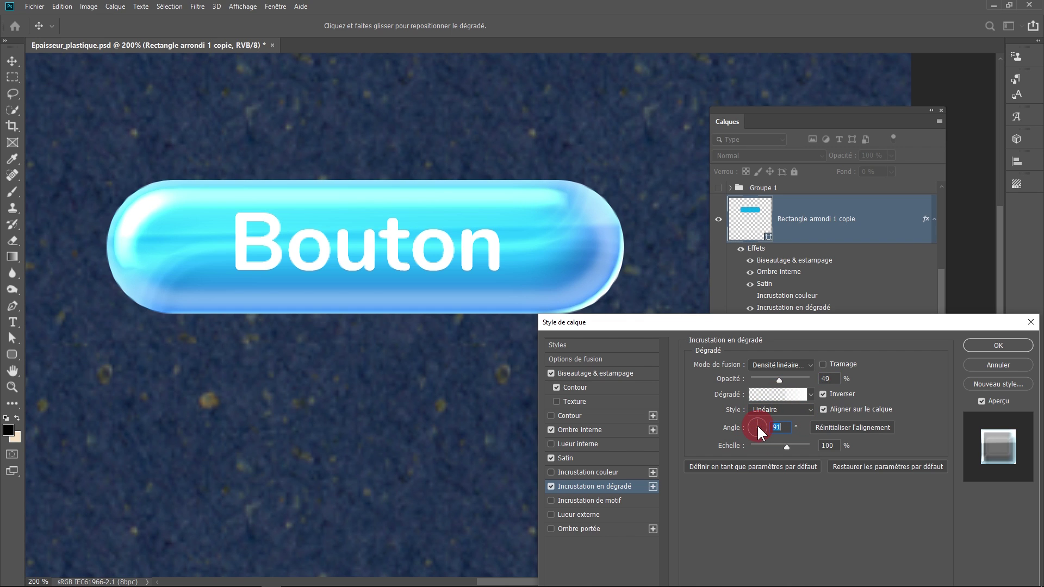
{"action": "left_click", "coordinate": [756, 424]}
{"action": "left_click_drag", "start_coordinate": [754, 425], "coordinate": [759, 422]}
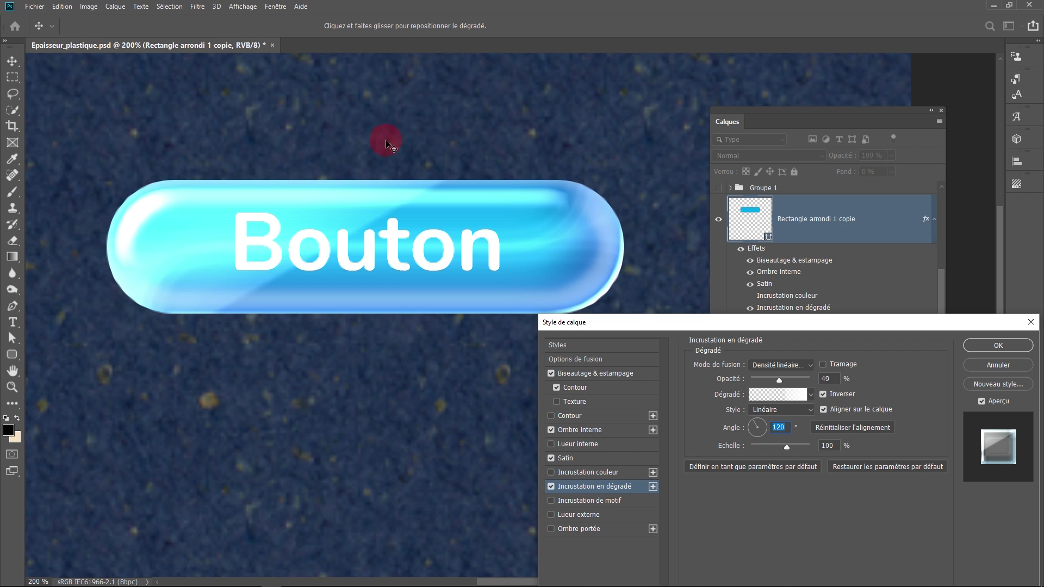
{"action": "left_click_drag", "start_coordinate": [779, 379], "coordinate": [771, 381]}
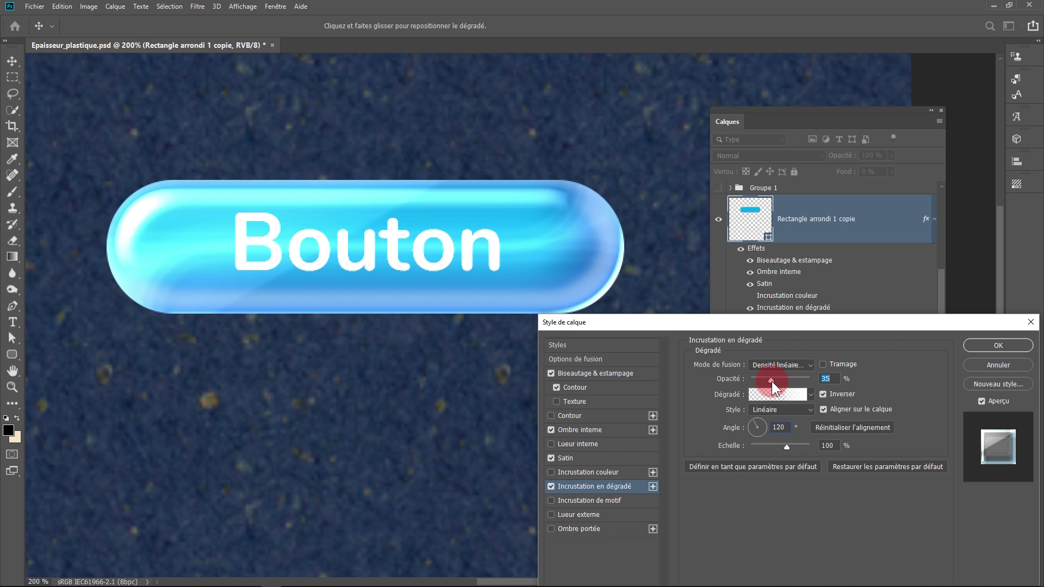
{"action": "left_click", "coordinate": [840, 393]}
{"action": "left_click", "coordinate": [840, 393]}
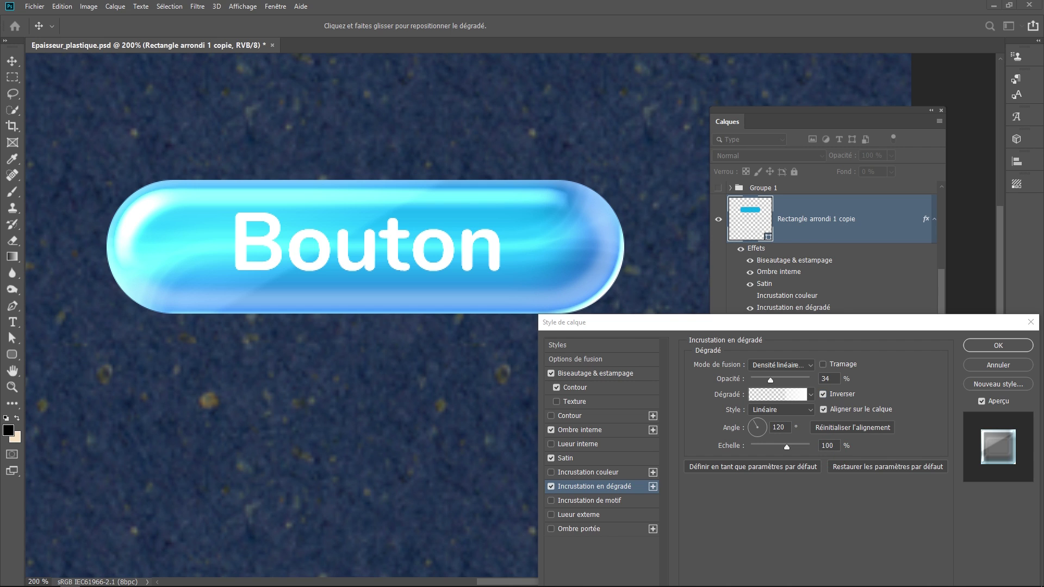
- Enable the outer glow (Lueur externe) on Rectangle arrondi 1 copie and set its opacity to 56%
{"action": "left_click", "coordinate": [551, 513]}
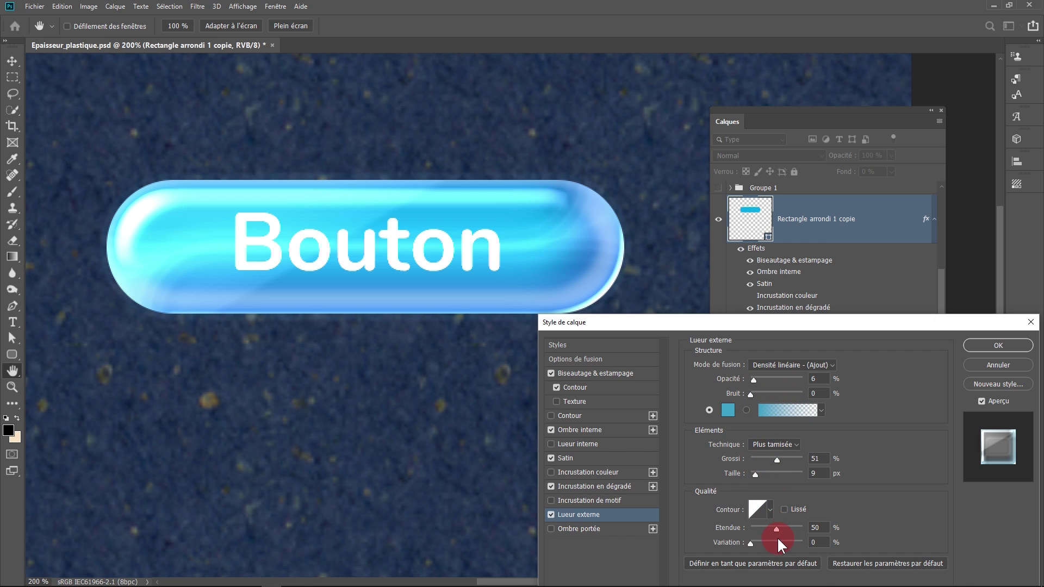
{"action": "left_click_drag", "start_coordinate": [756, 380], "coordinate": [780, 381]}
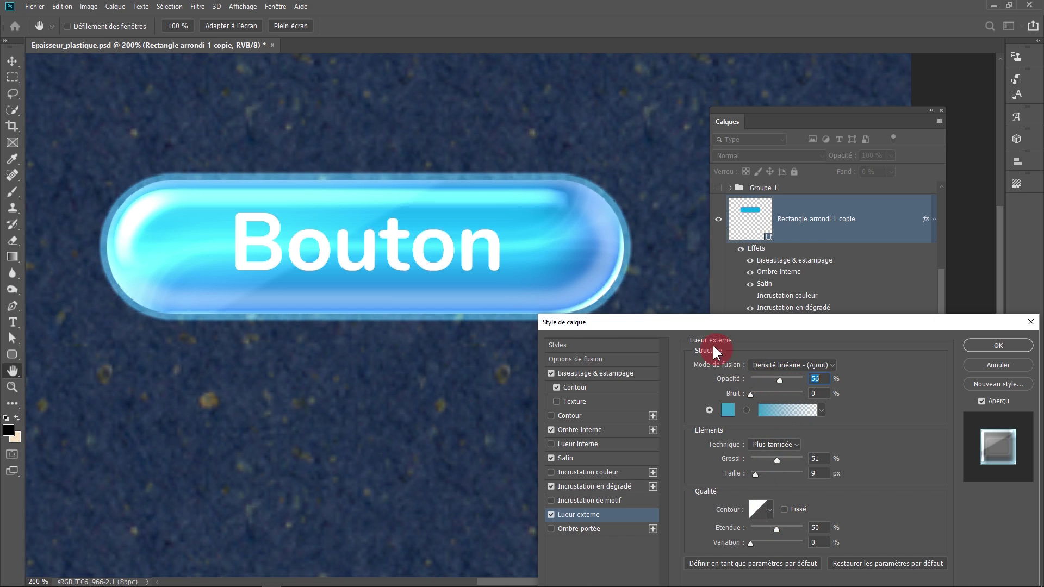
{"action": "left_click_drag", "start_coordinate": [689, 321], "coordinate": [680, 363]}
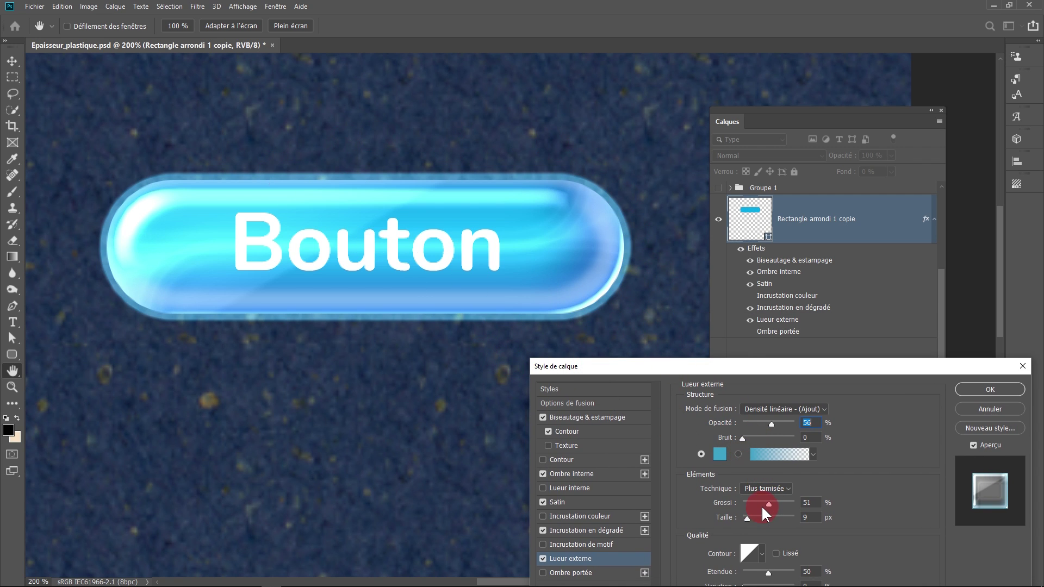
- Switch the outer glow to its gradient fill and set its spread (Grossi) to 0% and size to 81 px
{"action": "mouse_move", "coordinate": [755, 515]}
{"action": "left_mouse_down"}
{"action": "mouse_move", "coordinate": [767, 515]}
{"action": "mouse_move", "coordinate": [752, 523]}
{"action": "left_mouse_up"}
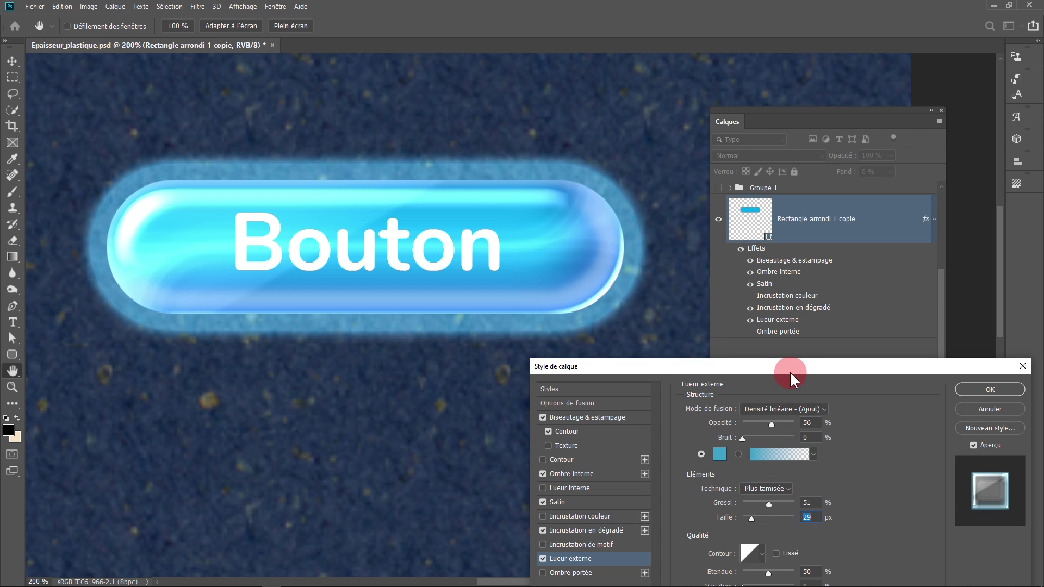
{"action": "left_click_drag", "start_coordinate": [789, 371], "coordinate": [833, 319]}
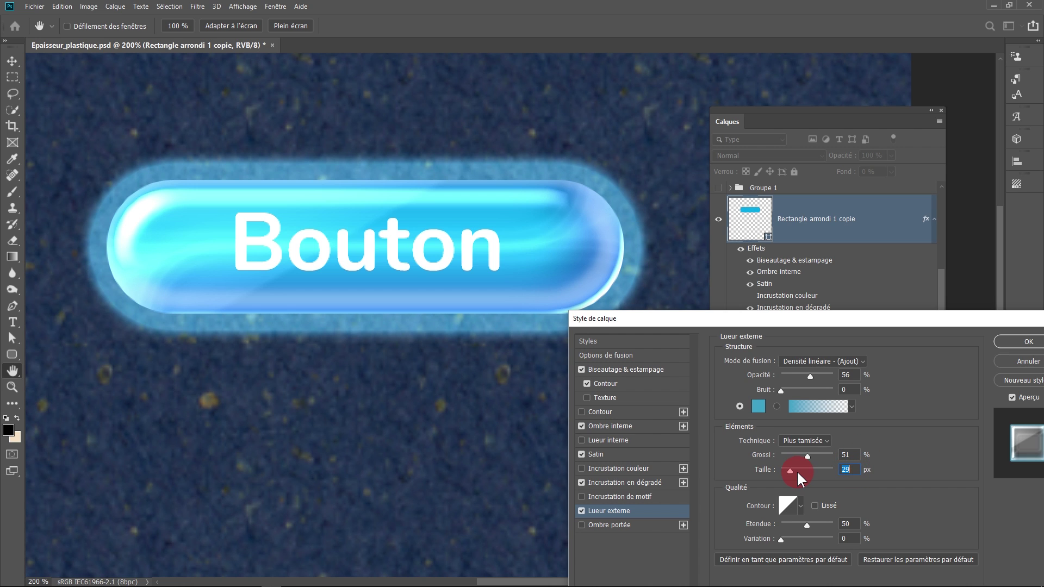
{"action": "left_click_drag", "start_coordinate": [798, 470], "coordinate": [798, 471]}
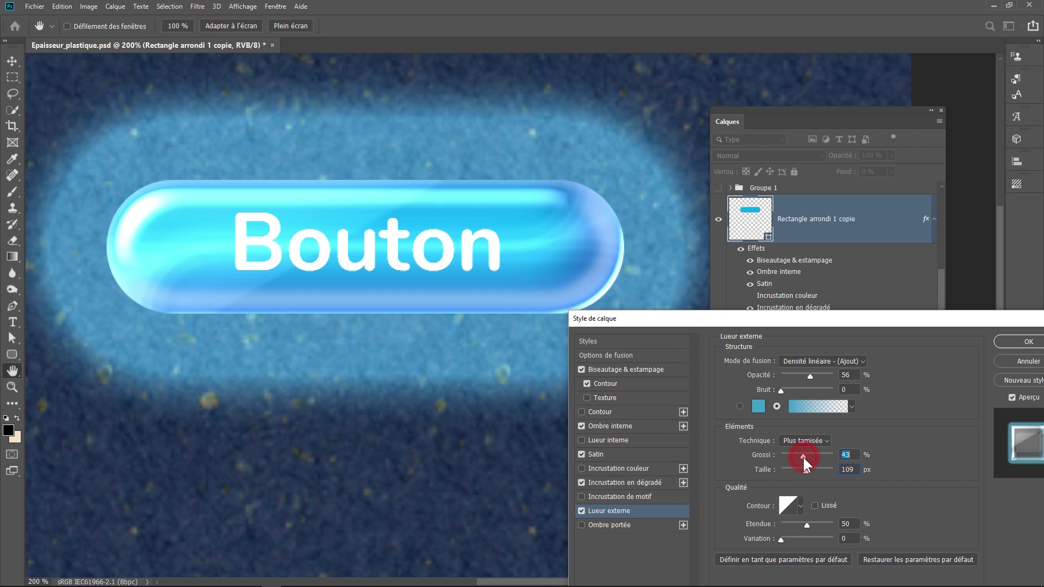
{"action": "left_click_drag", "start_coordinate": [803, 456], "coordinate": [799, 506]}
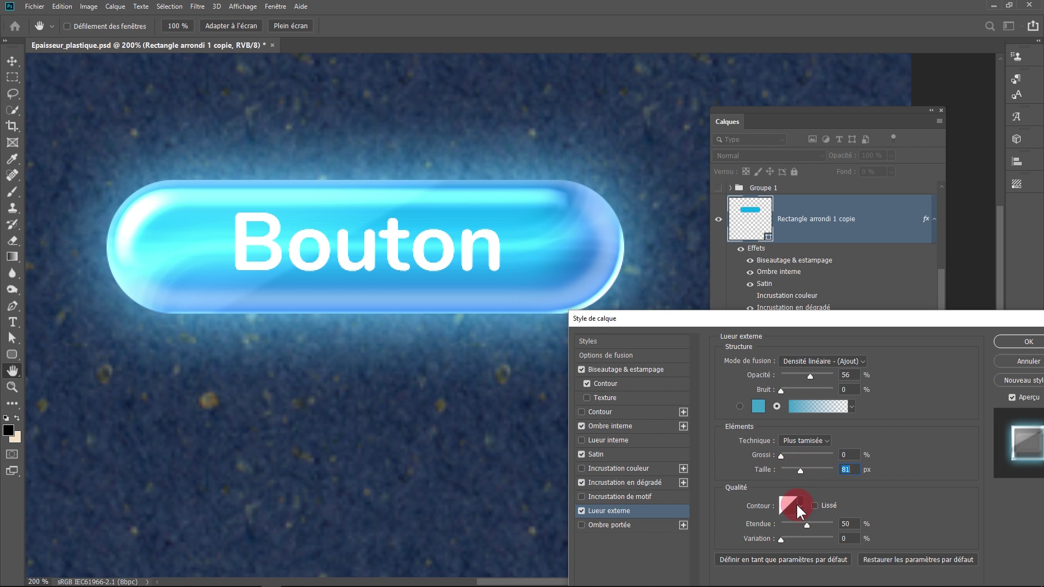
- Apply a rounded valley-shaped contour preset to the outer glow and set its range (Etendue) to 100%
{"action": "left_click", "coordinate": [797, 505]}
{"action": "left_click", "coordinate": [775, 526]}
{"action": "left_click", "coordinate": [908, 484]}
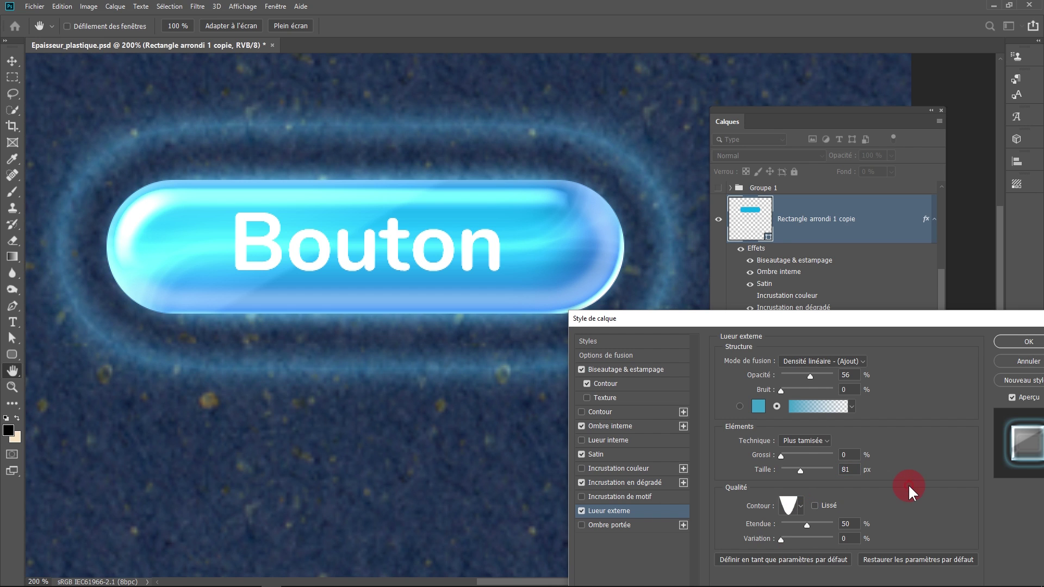
{"action": "left_click_drag", "start_coordinate": [807, 526], "coordinate": [847, 525]}
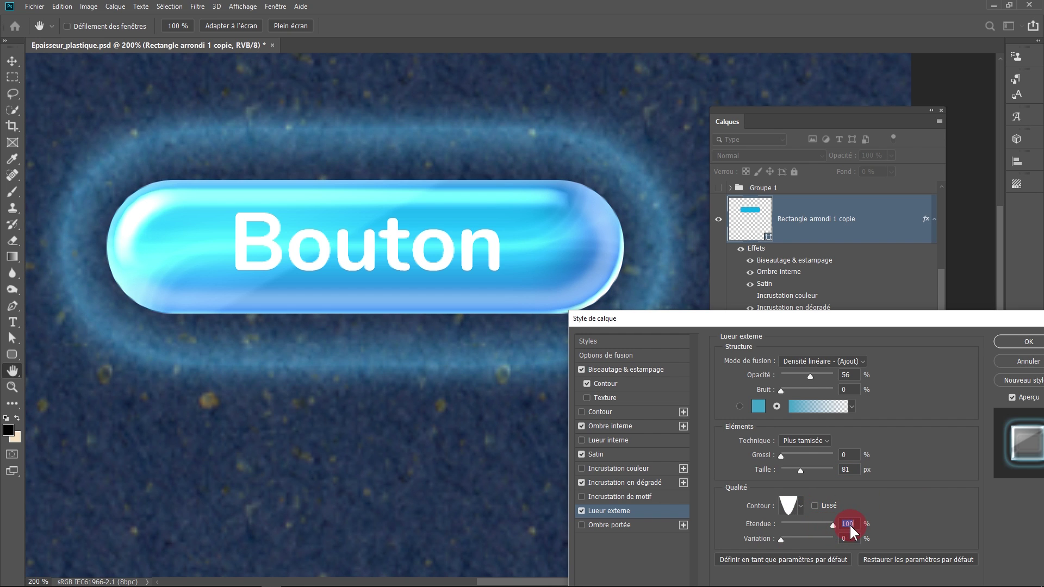
{"action": "scroll", "coordinate": [440, 342], "scroll_direction": "down", "scroll_amount": 1}
{"action": "mouse_move", "coordinate": [441, 340]}
{"action": "left_mouse_down"}
{"action": "mouse_move", "coordinate": [403, 321]}
{"action": "mouse_move", "coordinate": [436, 326]}
{"action": "left_mouse_up"}
{"action": "left_click", "coordinate": [411, 323]}
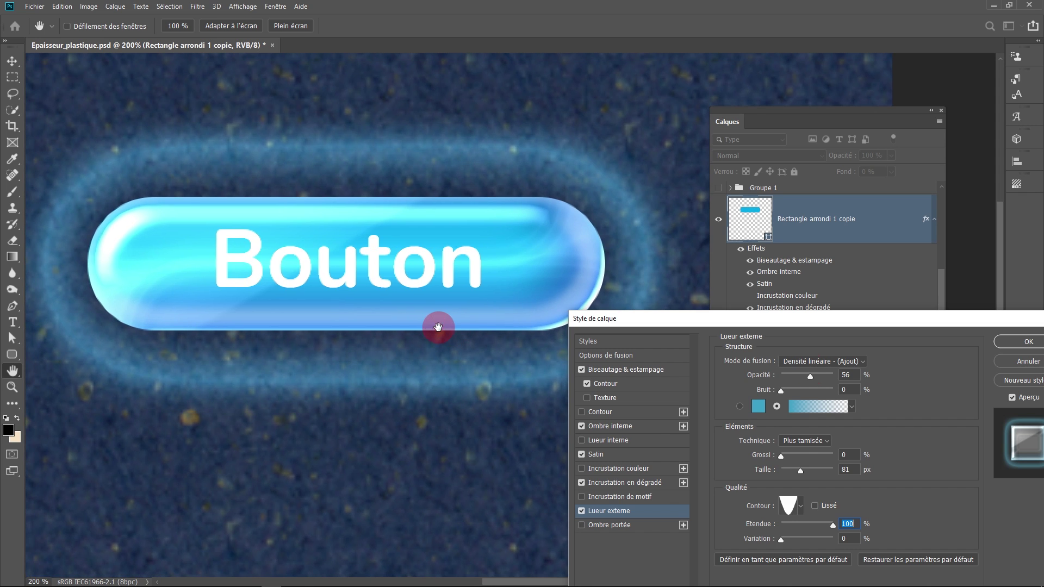
- Restore the linear contour on the outer glow and set its spread (Grossi) to 18% and size to 18 px
{"action": "left_click", "coordinate": [800, 505]}
{"action": "left_click", "coordinate": [734, 520]}
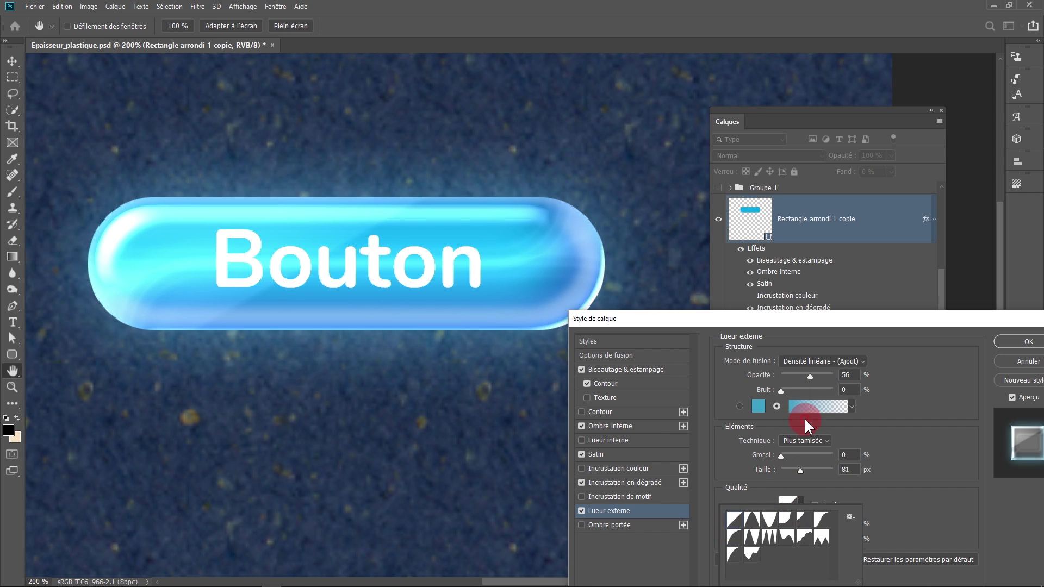
{"action": "mouse_move", "coordinate": [794, 468]}
{"action": "left_mouse_down"}
{"action": "mouse_move", "coordinate": [786, 471]}
{"action": "mouse_move", "coordinate": [794, 451]}
{"action": "left_mouse_up"}
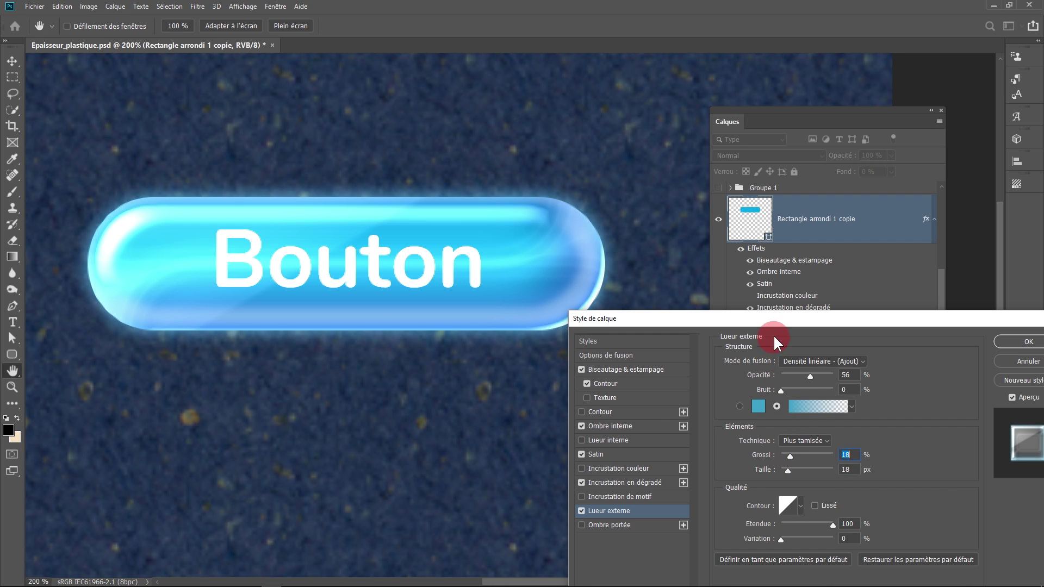
- Enable the drop shadow (Ombre portée) with dark blue 06142f, blend mode Produit and 53% opacity
{"action": "left_click_drag", "start_coordinate": [792, 319], "coordinate": [864, 270]}
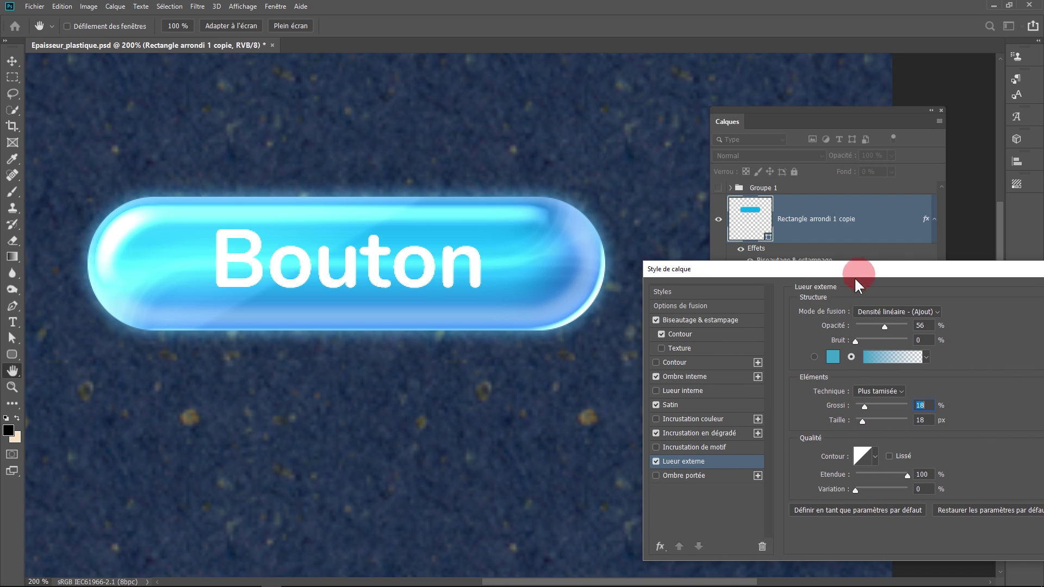
{"action": "left_click", "coordinate": [679, 473]}
{"action": "left_click", "coordinate": [656, 476]}
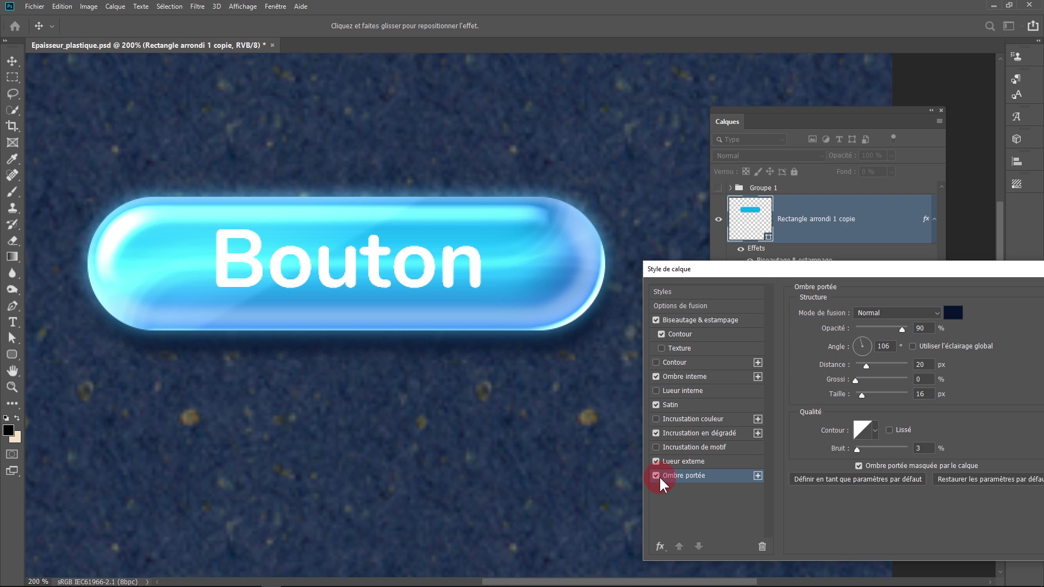
{"action": "left_click", "coordinate": [952, 314]}
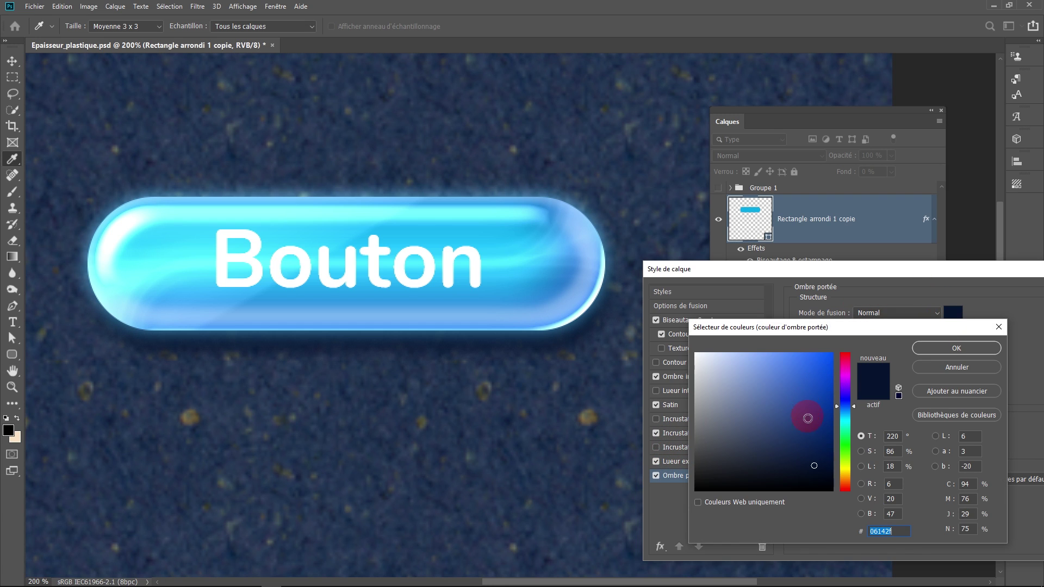
{"action": "left_click", "coordinate": [957, 348]}
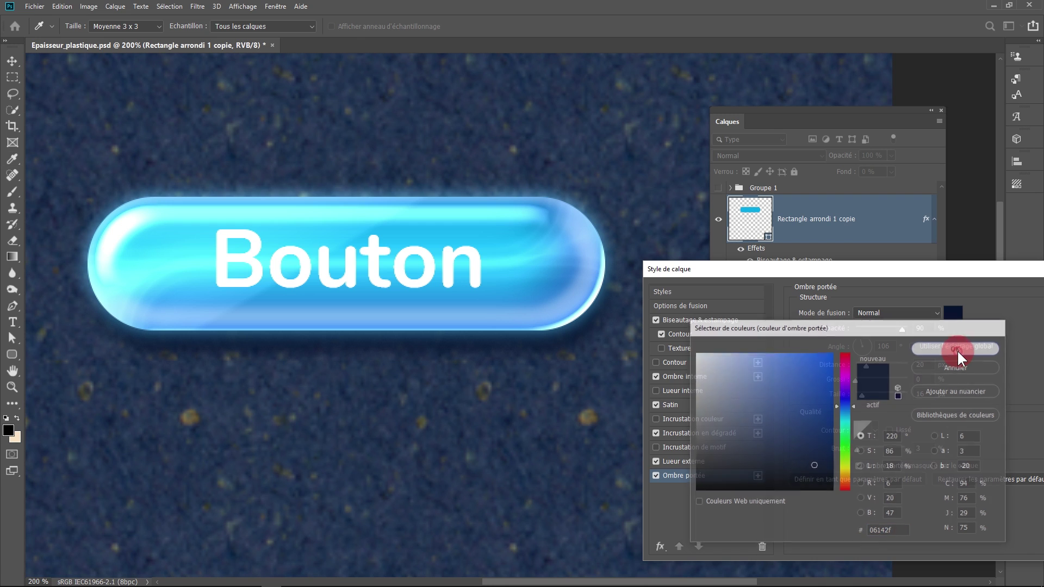
{"action": "left_click", "coordinate": [893, 314]}
{"action": "left_click", "coordinate": [884, 325]}
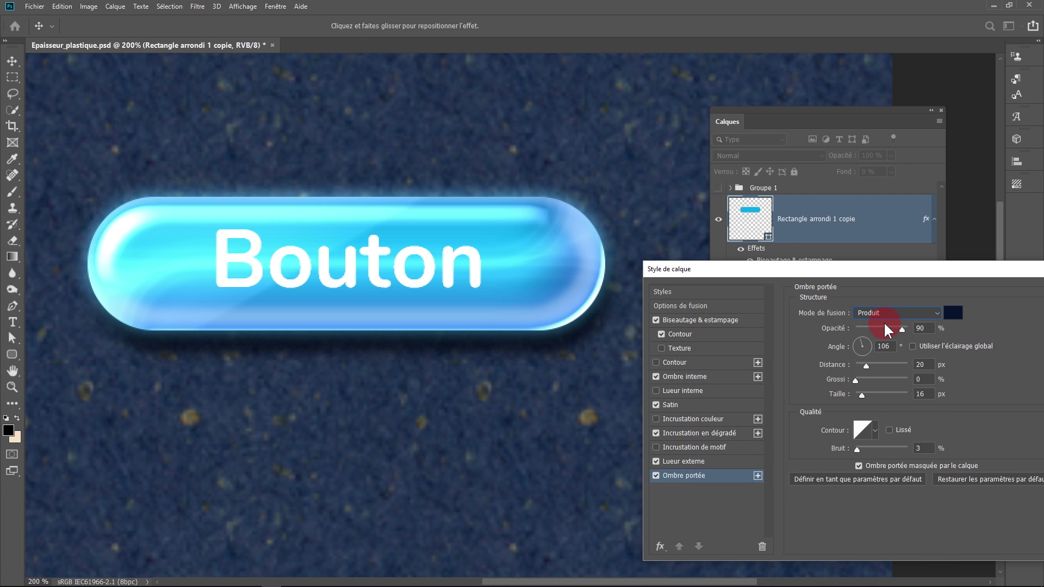
{"action": "left_click_drag", "start_coordinate": [897, 329], "coordinate": [883, 330]}
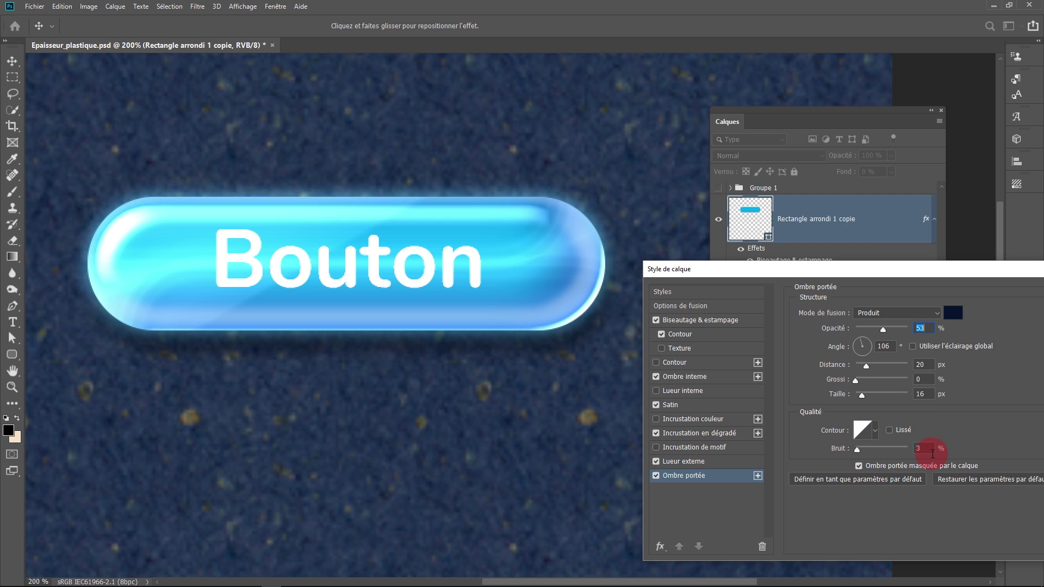
- Save the layer effects and blending options as a new style named Style 4, and review the layer's blending options
{"action": "left_click_drag", "start_coordinate": [918, 269], "coordinate": [562, 280]}
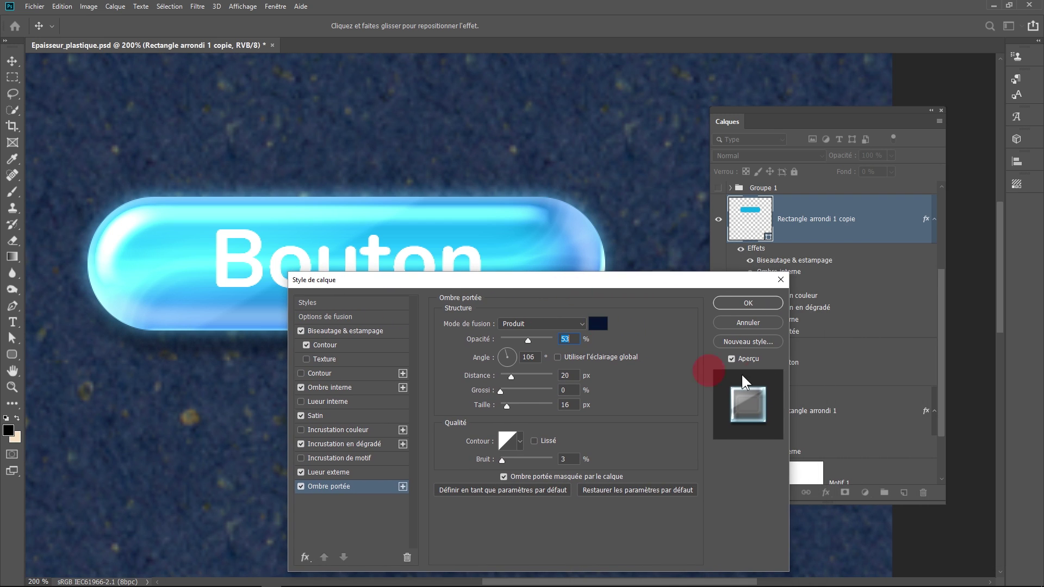
{"action": "left_click", "coordinate": [747, 343]}
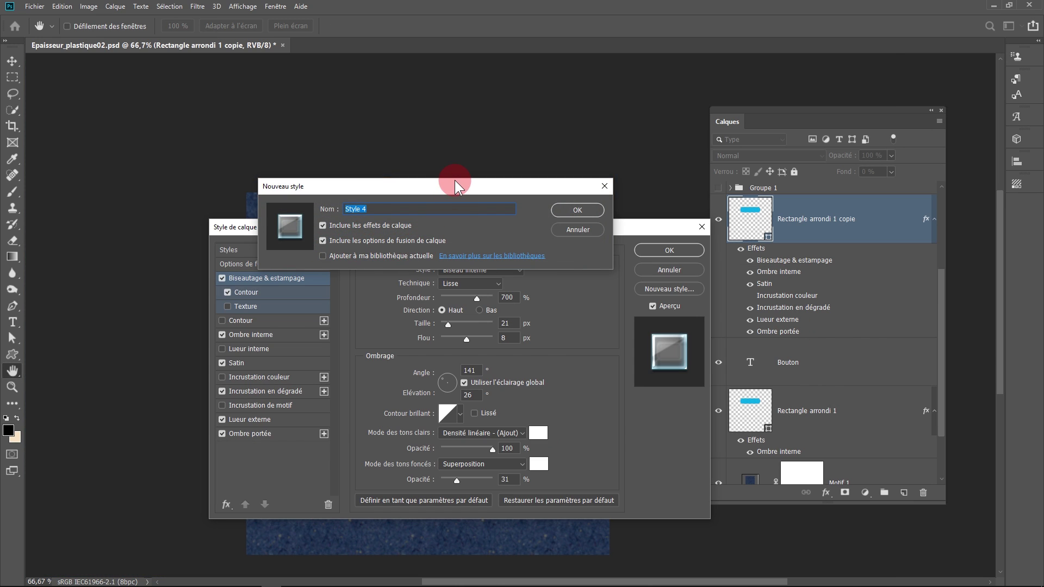
{"action": "left_click_drag", "start_coordinate": [455, 180], "coordinate": [387, 112]}
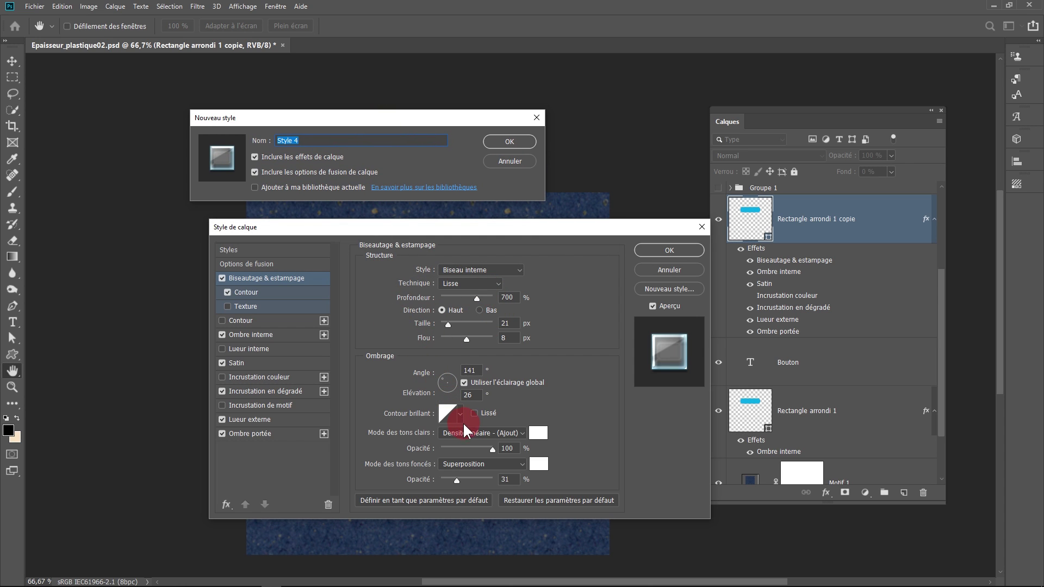
{"action": "left_click", "coordinate": [506, 142]}
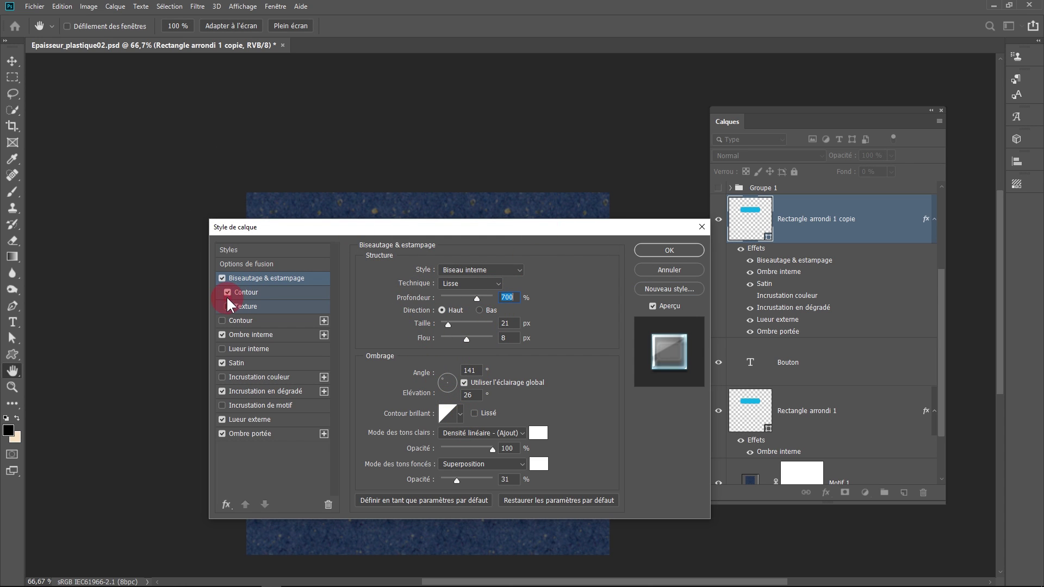
{"action": "left_click", "coordinate": [254, 262]}
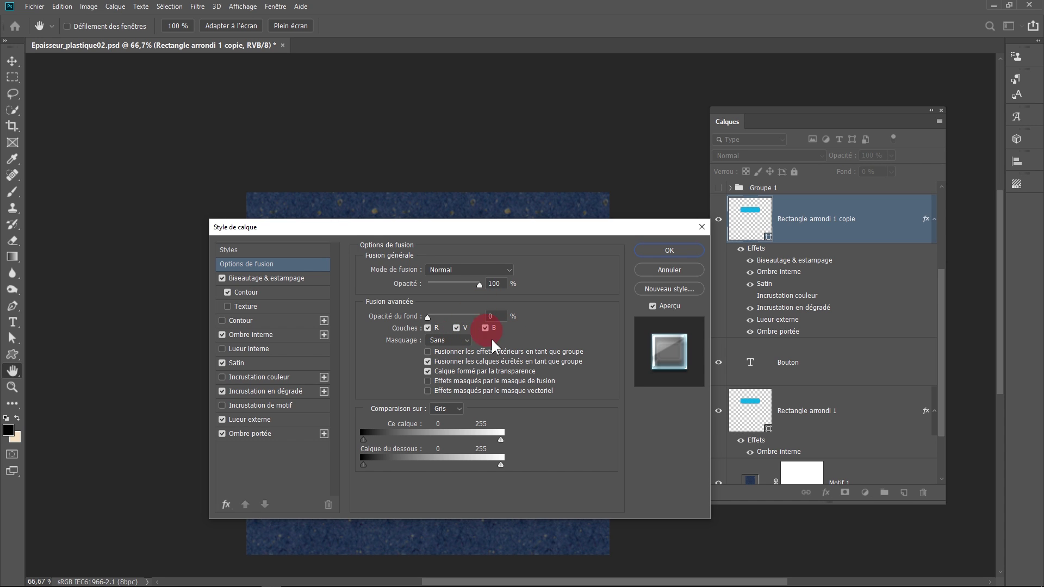
{"action": "left_click", "coordinate": [653, 268]}
- Add a Lorem Ipsum text in Nunito Bold 18 pt on a new layer below the button
{"action": "left_click", "coordinate": [12, 322]}
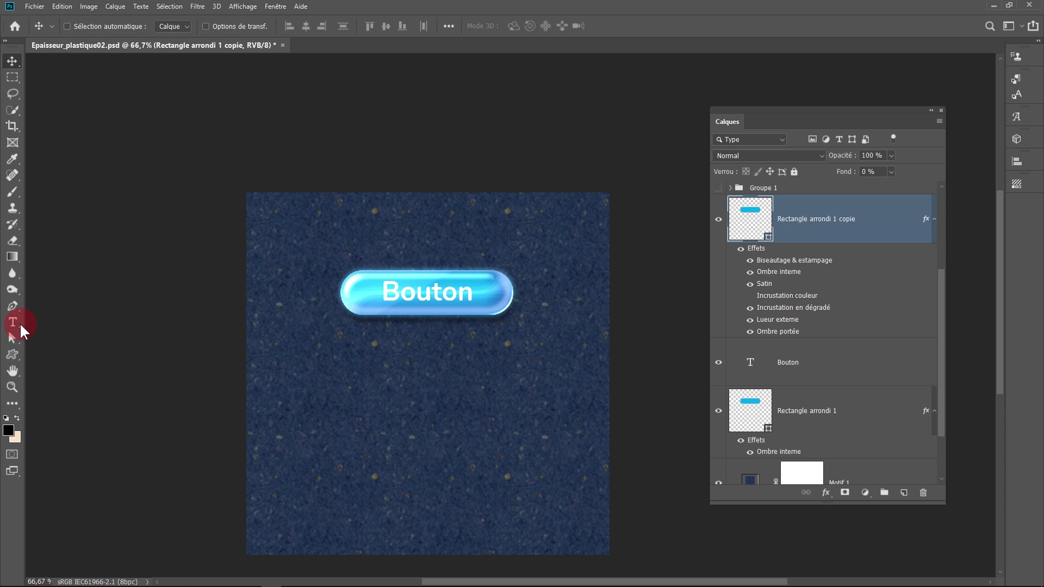
{"action": "left_click", "coordinate": [321, 424]}
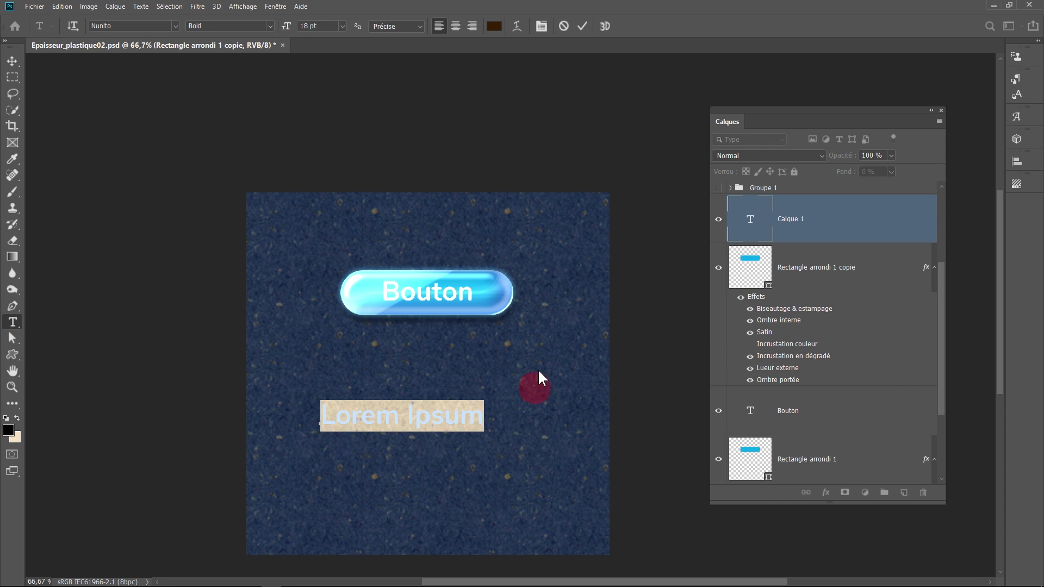
{"action": "left_click", "coordinate": [11, 60]}
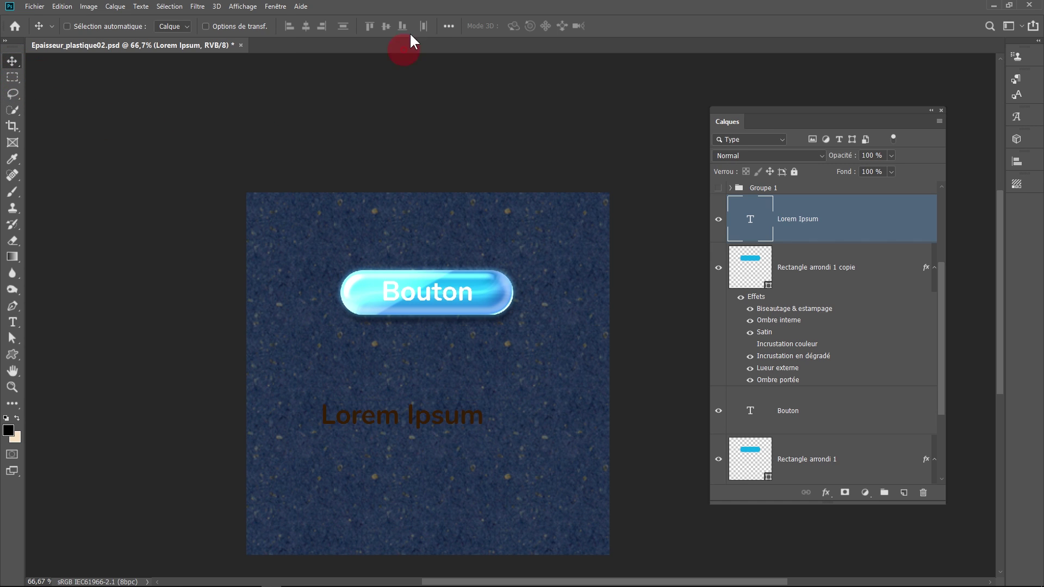
- Apply the saved glossy plastic style to the Lorem Ipsum text layer and inspect the letters up close
{"action": "left_click", "coordinate": [275, 6]}
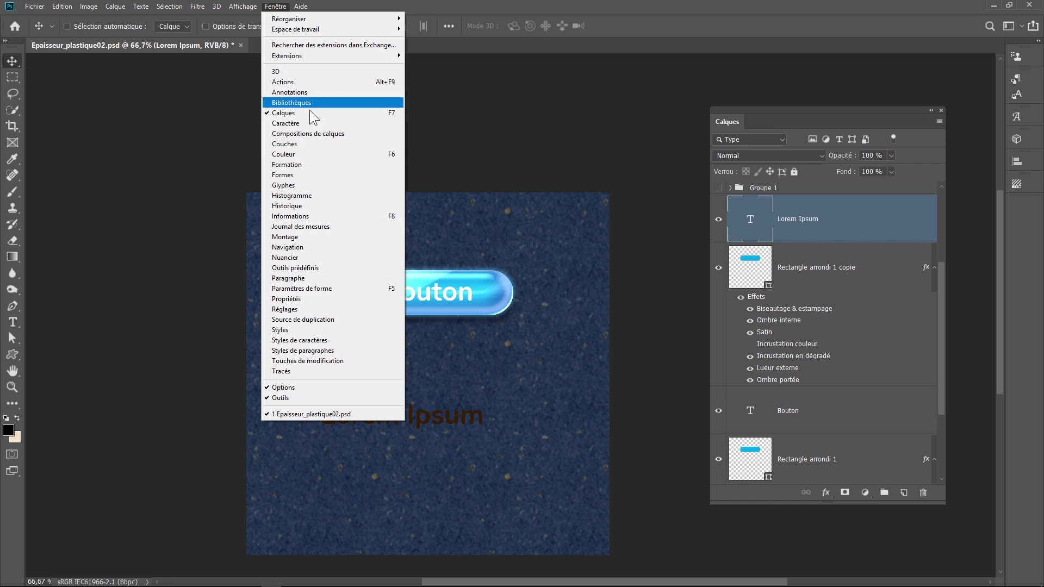
{"action": "left_click", "coordinate": [312, 329]}
{"action": "left_click", "coordinate": [697, 488]}
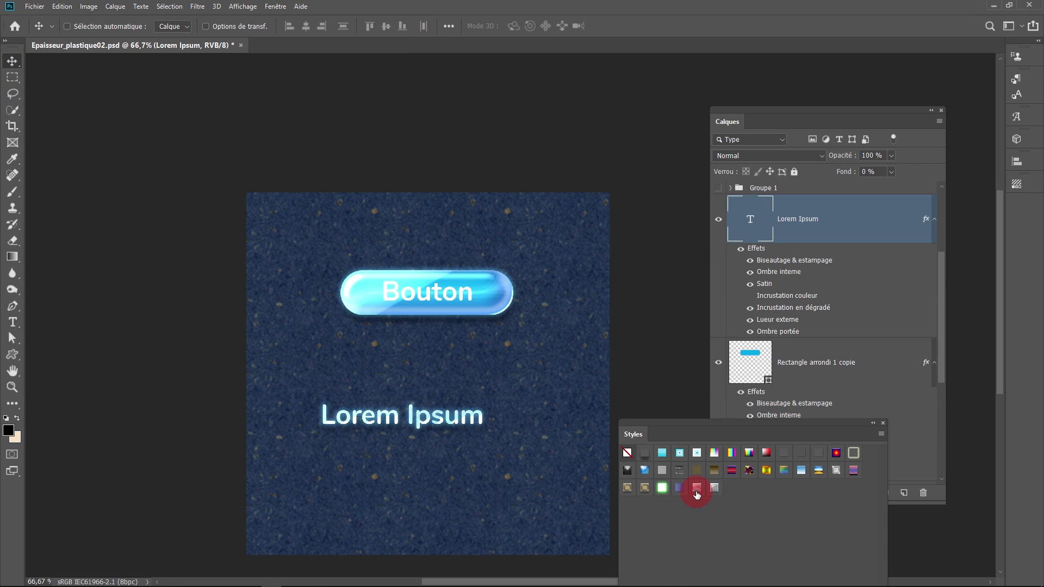
{"action": "left_click", "coordinate": [427, 435], "text": "ctrl"}
{"action": "left_click", "coordinate": [427, 434], "text": "ctrl"}
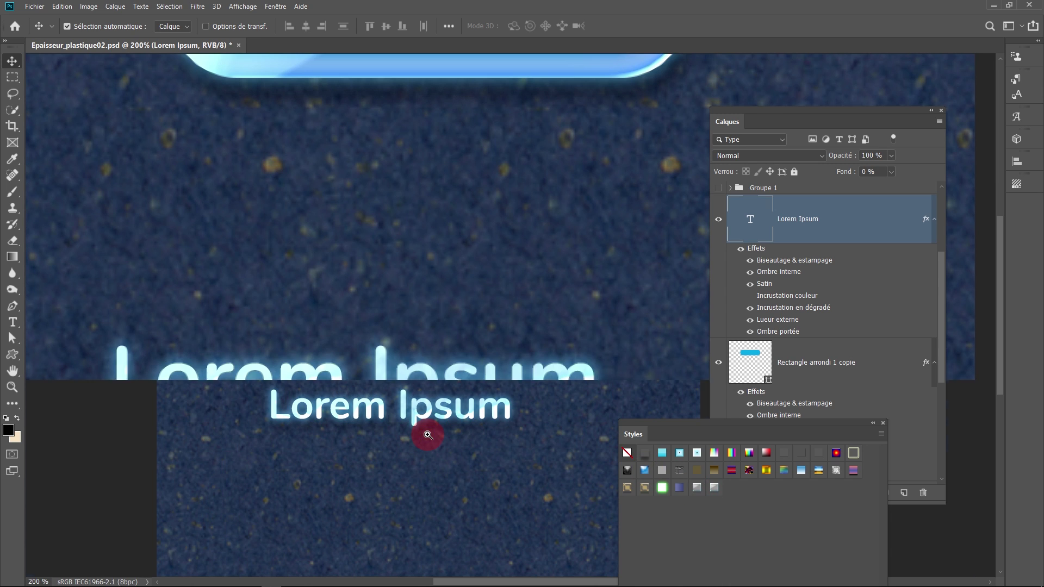
{"action": "left_click", "coordinate": [430, 434], "text": "alt"}
{"action": "left_click", "coordinate": [429, 435], "text": "alt"}
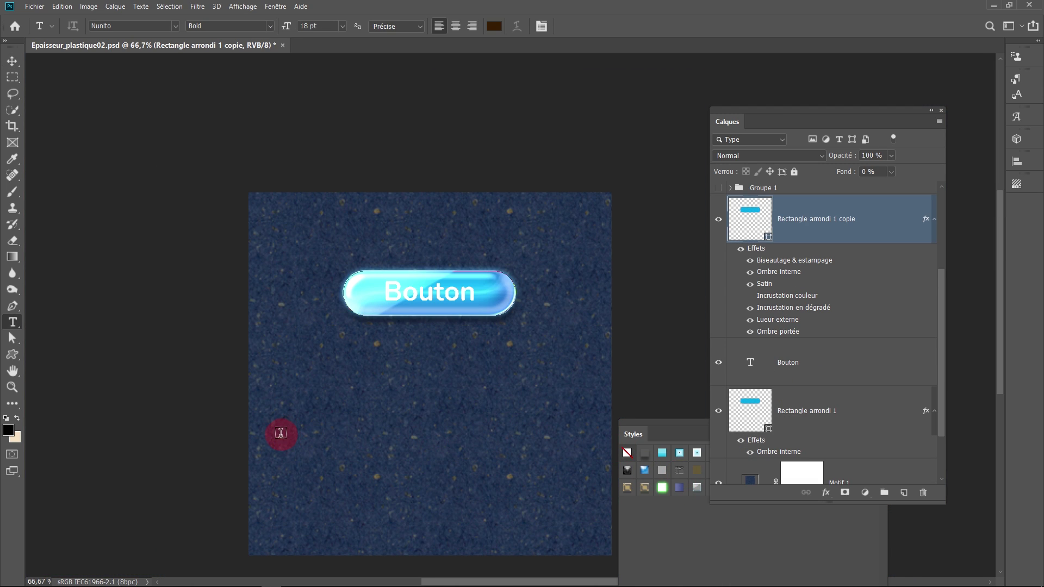
- Add a Lorem Ipsum text below the button and enlarge it freely to about 97.5 pt, beyond the canvas edges
{"action": "left_click", "coordinate": [281, 433]}
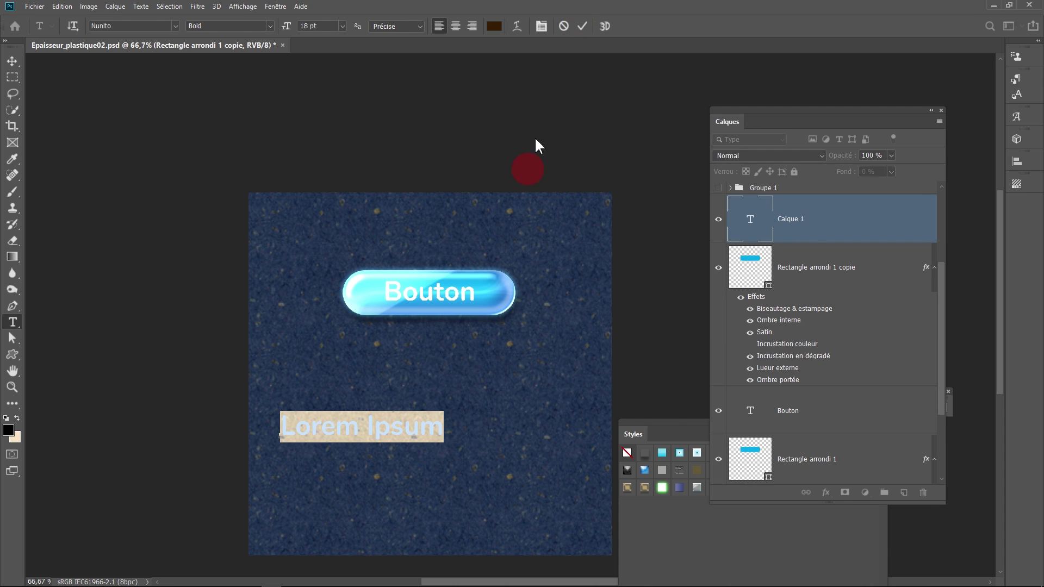
{"action": "left_click", "coordinate": [622, 26]}
{"action": "key", "text": "ctrl+t"}
{"action": "left_click_drag", "start_coordinate": [444, 412], "coordinate": [944, 199]}
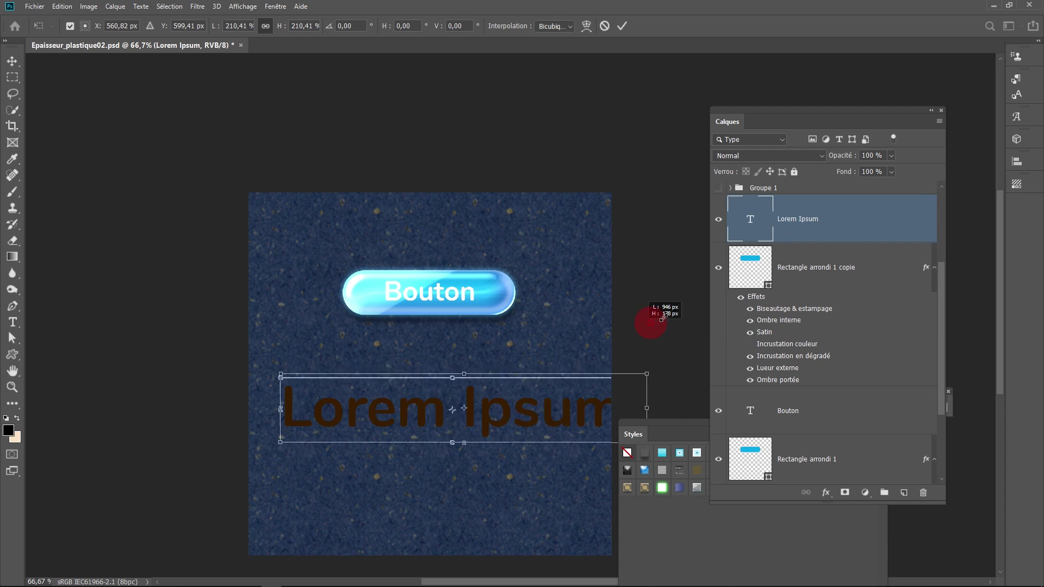
{"action": "left_click_drag", "start_coordinate": [280, 442], "coordinate": [83, 506]}
{"action": "key", "text": "Return"}
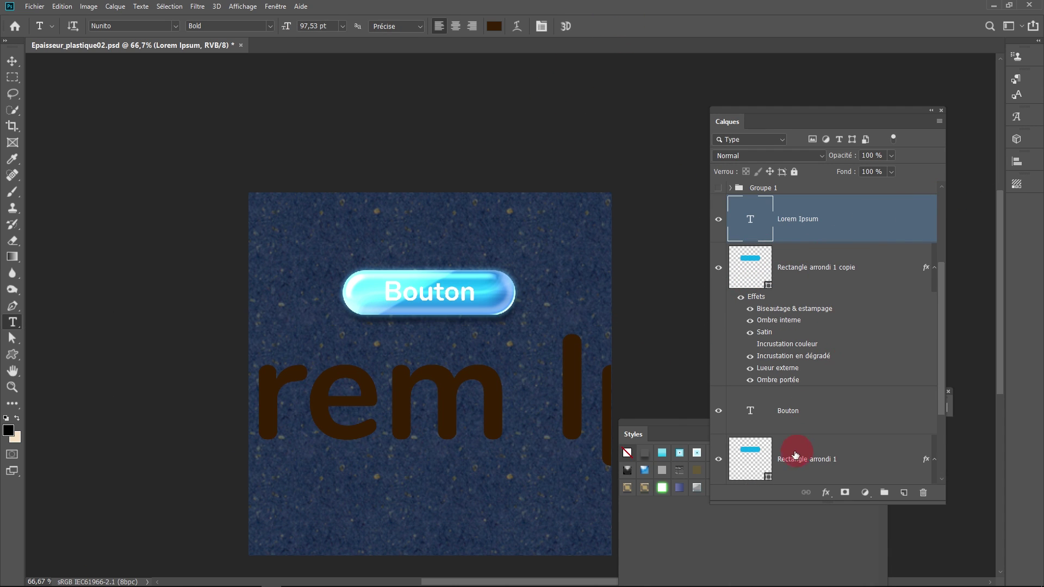
- Apply the saved glossy plastic style to the large text and shrink the text proportionally to about 16.8 pt
{"action": "left_click", "coordinate": [693, 498]}
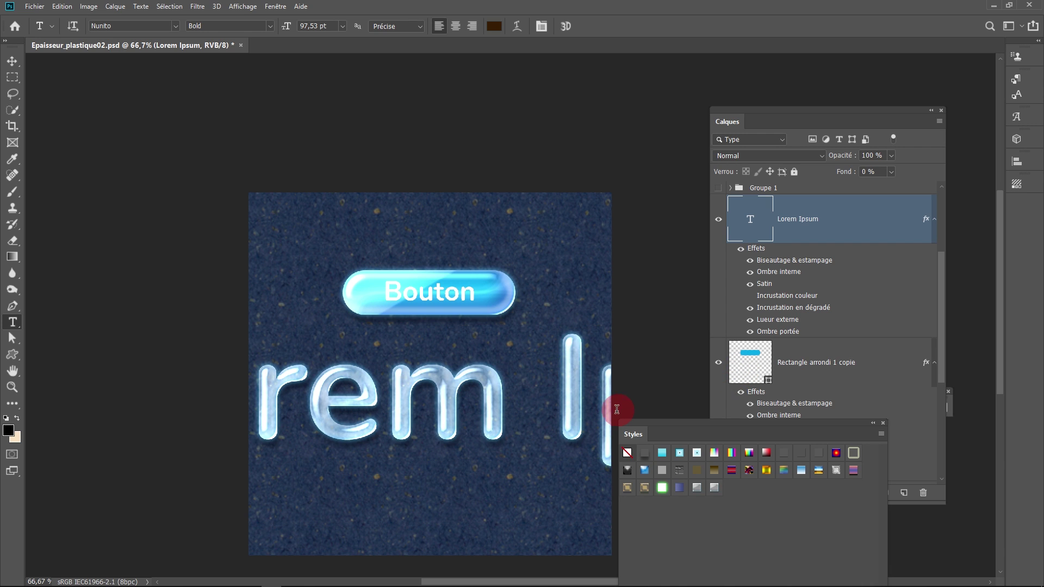
{"action": "key", "text": "ctrl+t"}
{"action": "key", "text": "ctrl+minus"}
{"action": "left_click", "coordinate": [266, 25]}
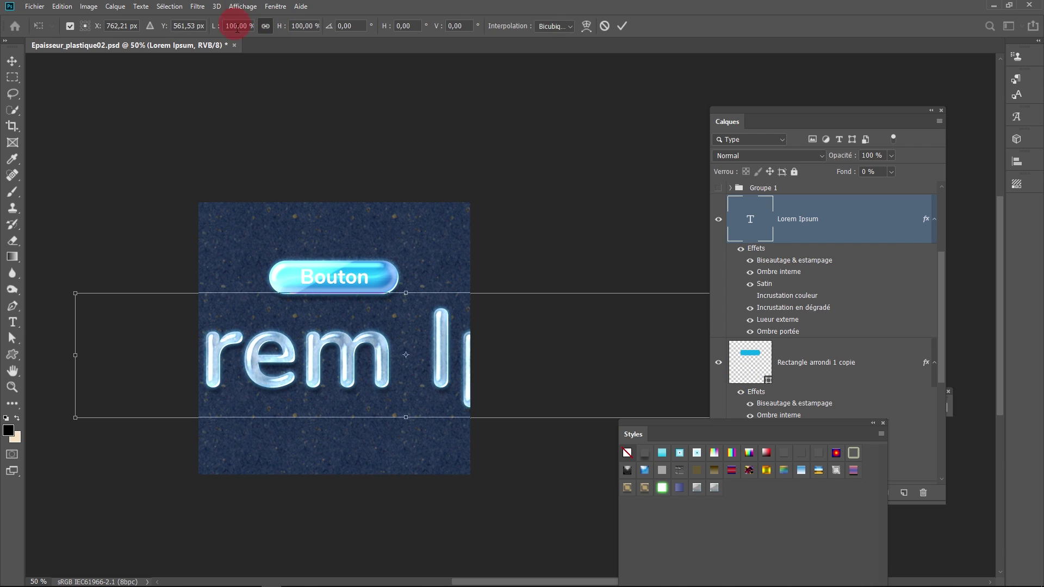
{"action": "left_click_drag", "start_coordinate": [73, 292], "coordinate": [357, 425]}
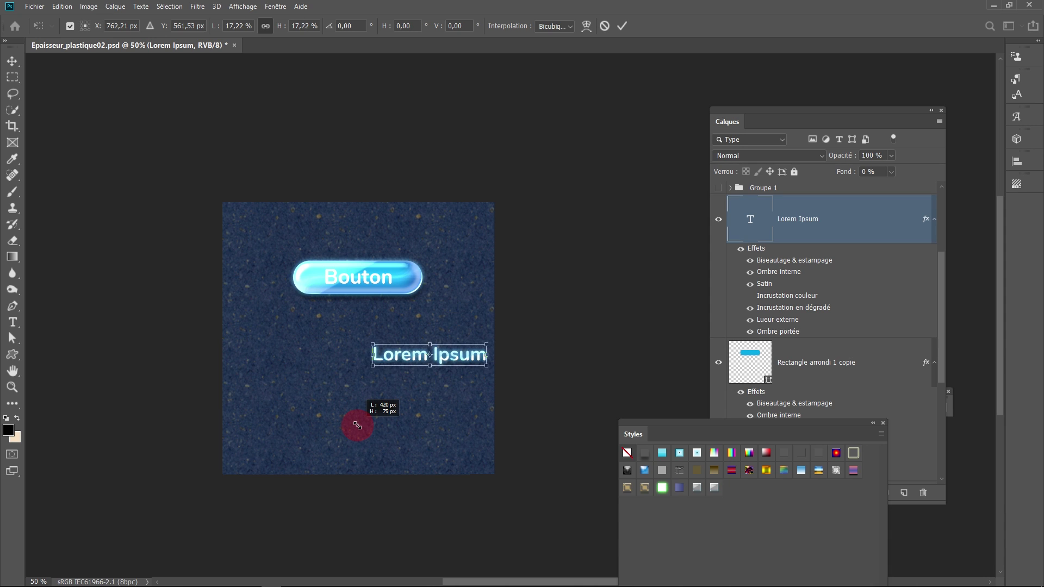
{"action": "left_click", "coordinate": [622, 26]}
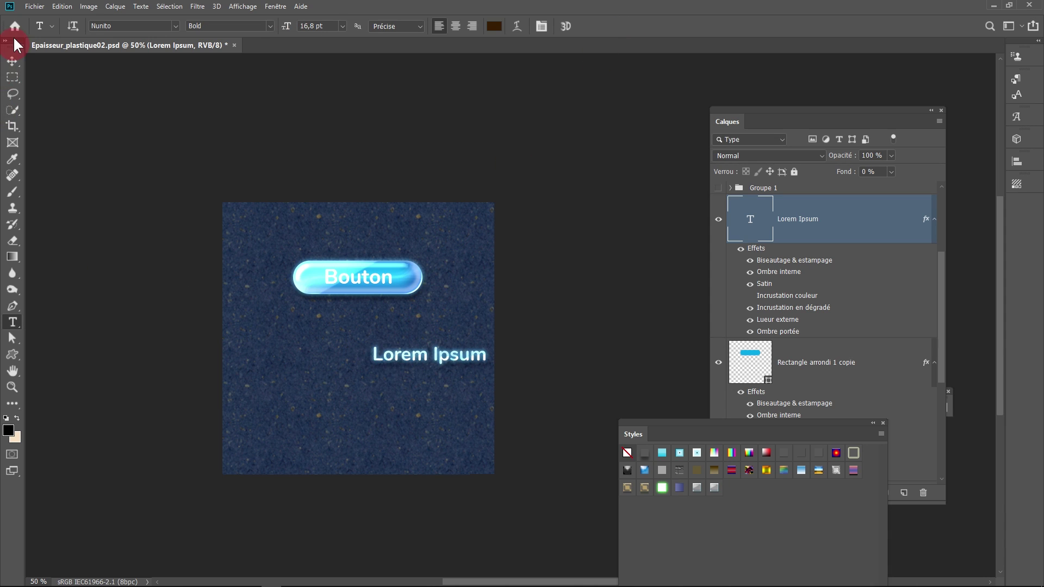
- Scale down the layer effects of the Lorem Ipsum text and inspect the relief of the letters up close
{"action": "left_click", "coordinate": [11, 63]}
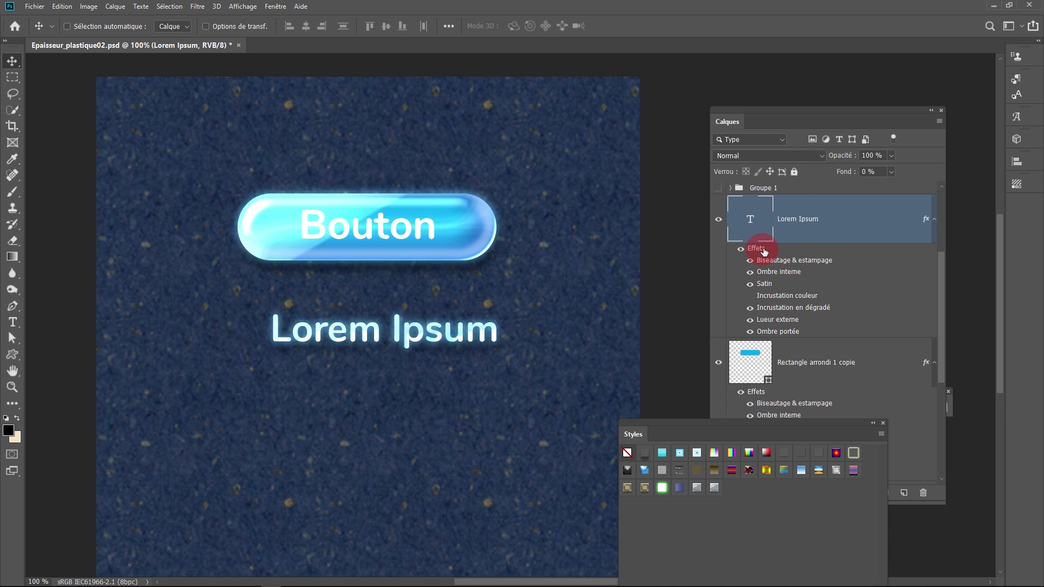
{"action": "right_click", "coordinate": [760, 252]}
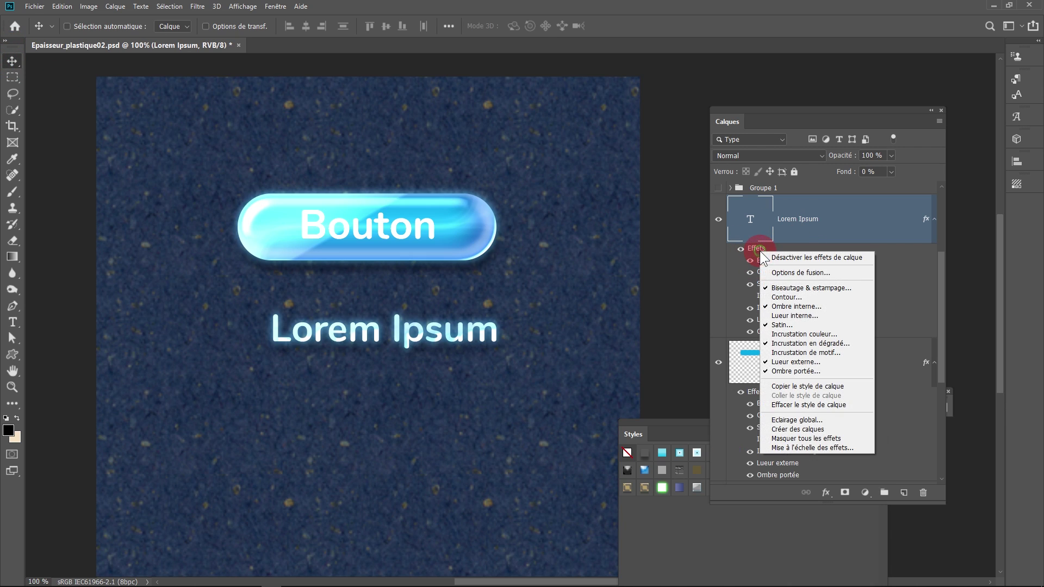
{"action": "left_click", "coordinate": [785, 445]}
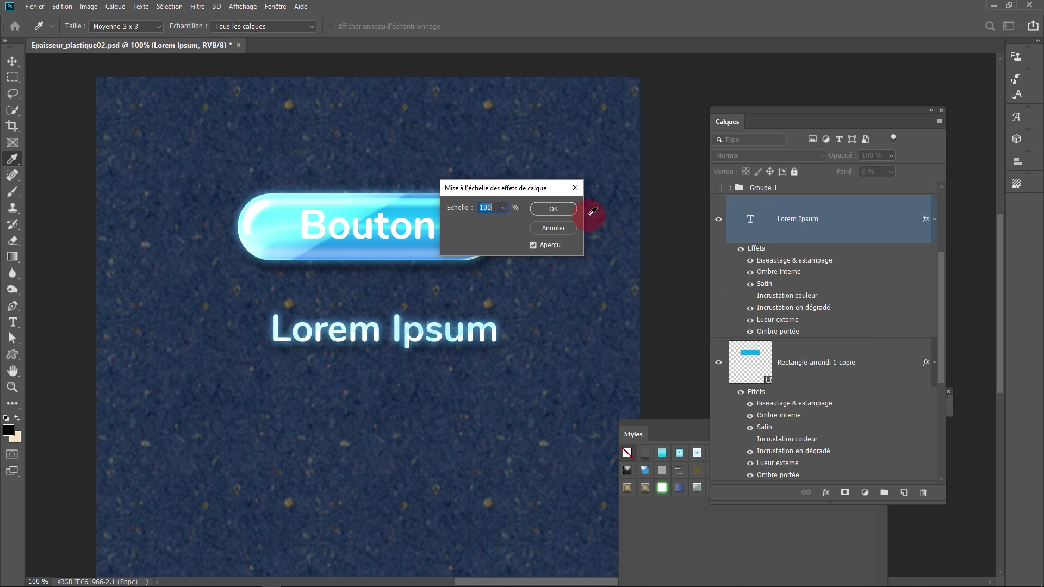
{"action": "key", "text": "Return"}
{"action": "key", "text": "v"}
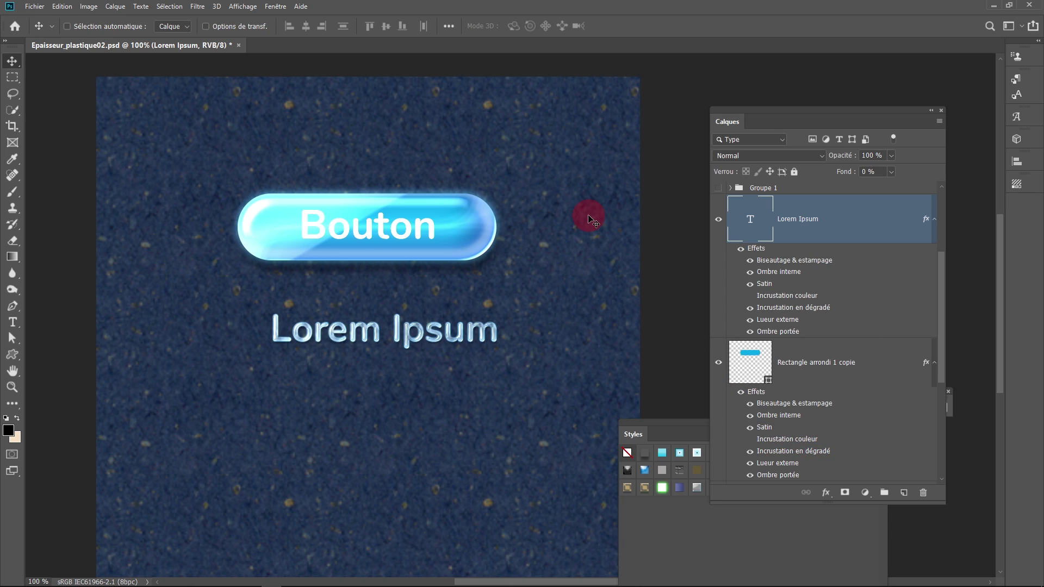
{"action": "left_click", "coordinate": [431, 303]}
{"action": "left_click", "coordinate": [436, 308]}
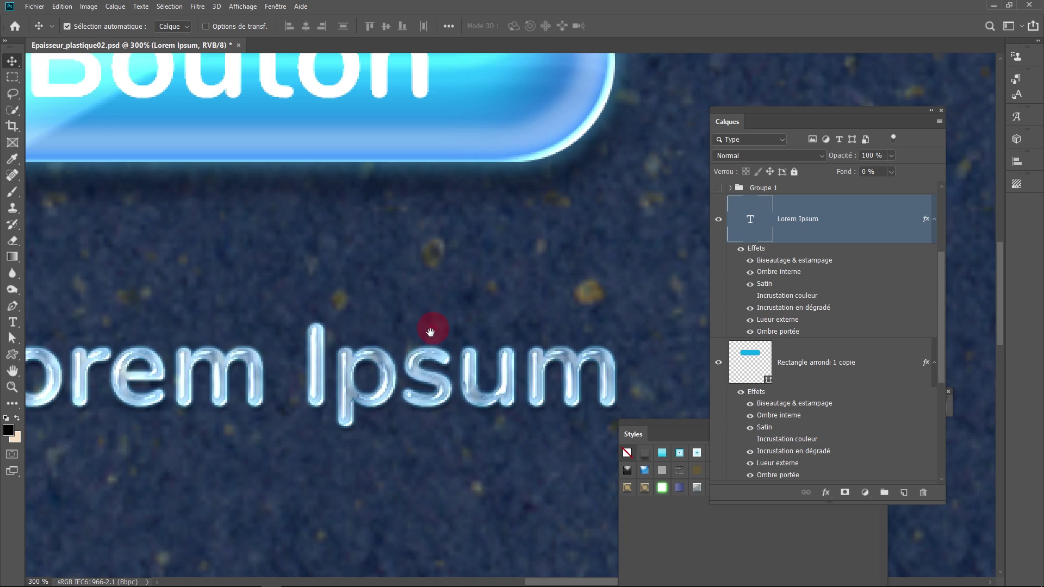
{"action": "left_click", "coordinate": [429, 337], "text": "alt"}
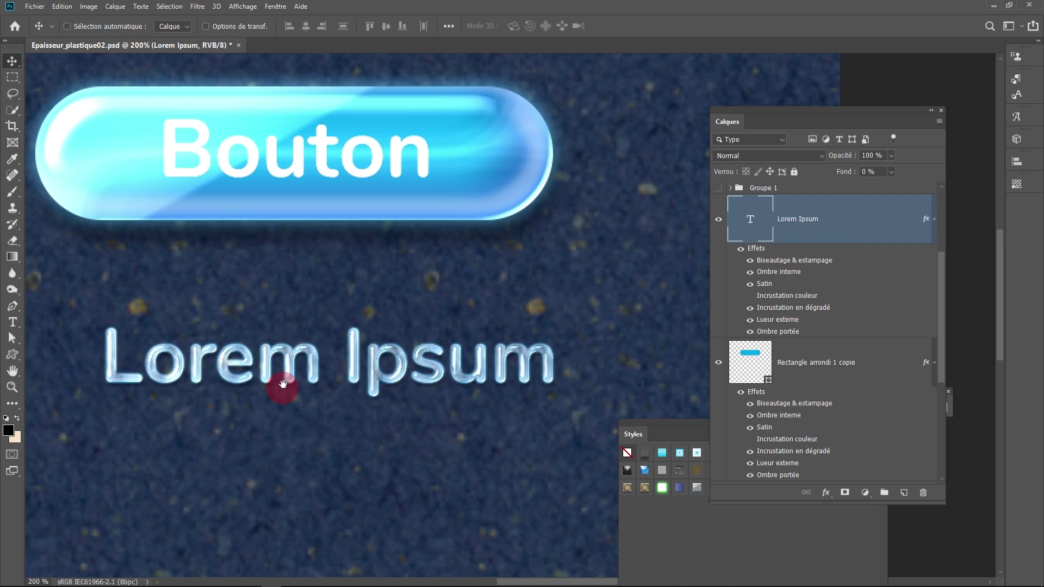
{"action": "left_click", "coordinate": [335, 391], "text": "ctrl+alt"}
{"action": "left_click_drag", "start_coordinate": [363, 414], "coordinate": [426, 422]}
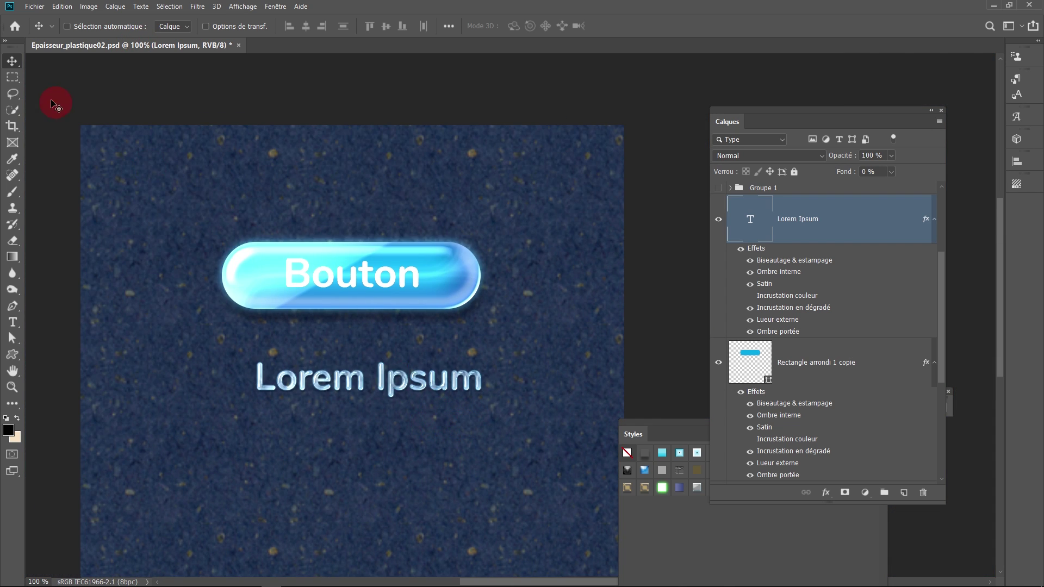
{"action": "mouse_move", "coordinate": [337, 384]}
{"action": "left_mouse_down"}
{"action": "mouse_move", "coordinate": [303, 374]}
{"action": "mouse_move", "coordinate": [321, 374]}
{"action": "left_mouse_up"}
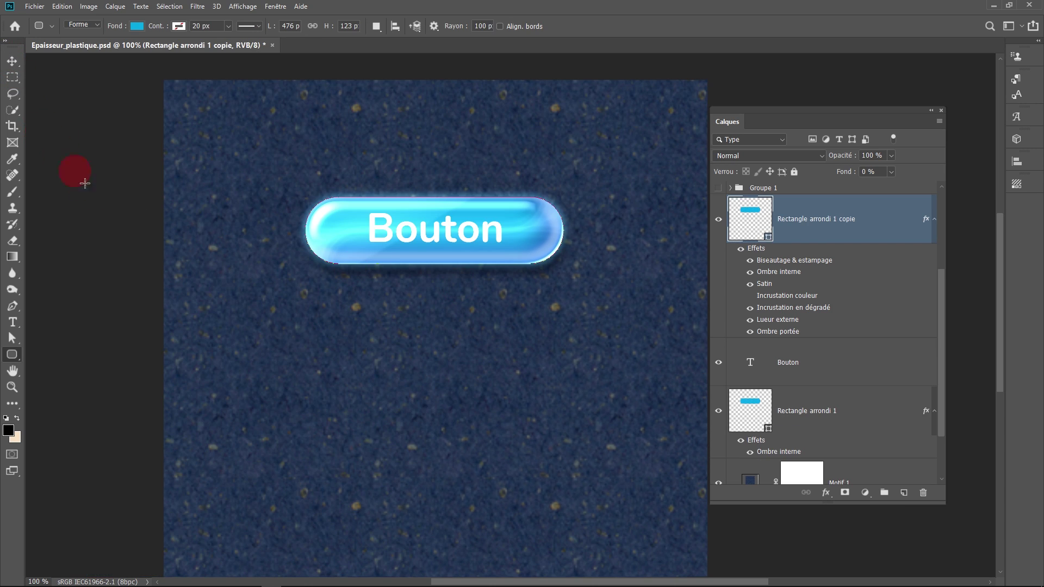
- In Epaisseur_plastique.psd, draw a footprint custom shape about 129 × 360 px below the button
{"action": "left_click", "coordinate": [12, 360]}
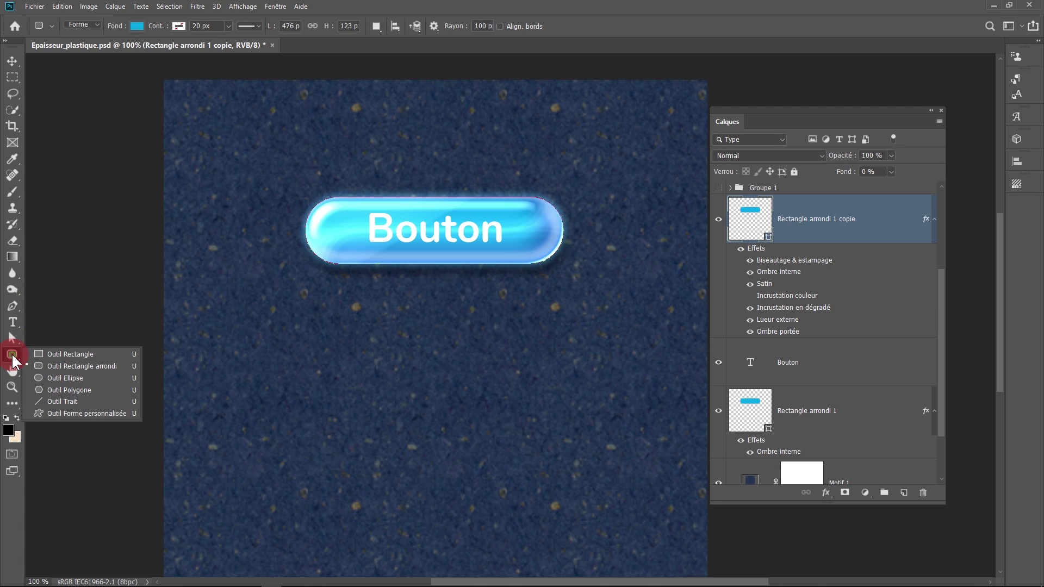
{"action": "left_click", "coordinate": [60, 414]}
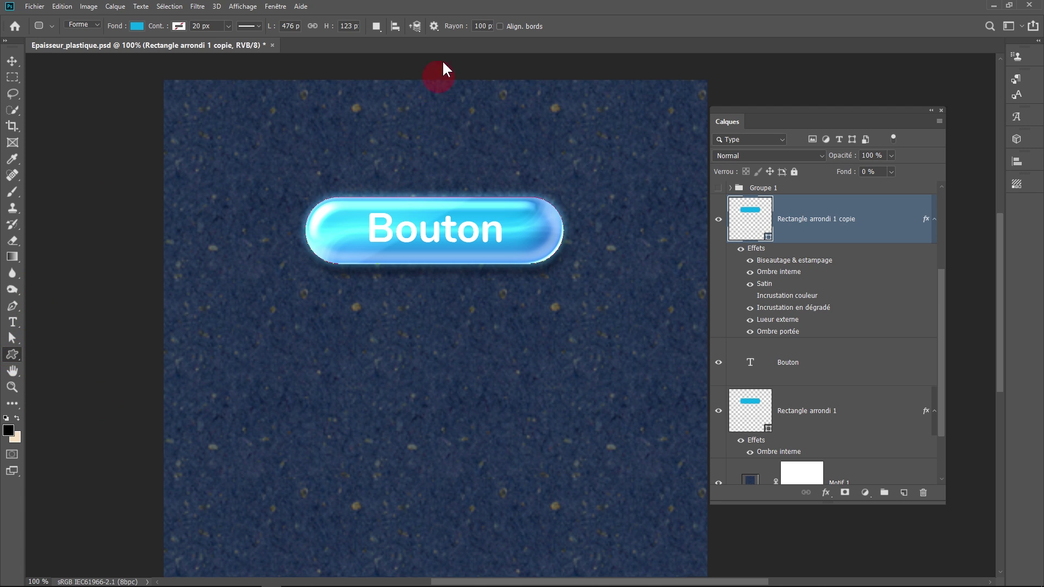
{"action": "left_click", "coordinate": [481, 25]}
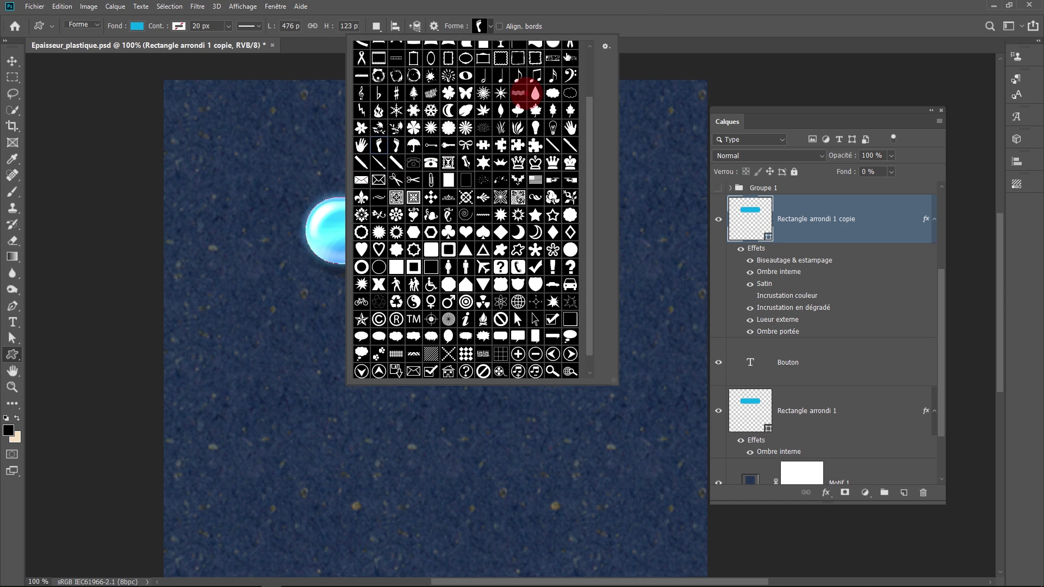
{"action": "left_click", "coordinate": [647, 3]}
{"action": "mouse_move", "coordinate": [354, 337]}
{"action": "left_mouse_down"}
{"action": "mouse_move", "coordinate": [404, 447]}
{"action": "mouse_move", "coordinate": [386, 436]}
{"action": "mouse_move", "coordinate": [411, 509]}
{"action": "left_mouse_up"}
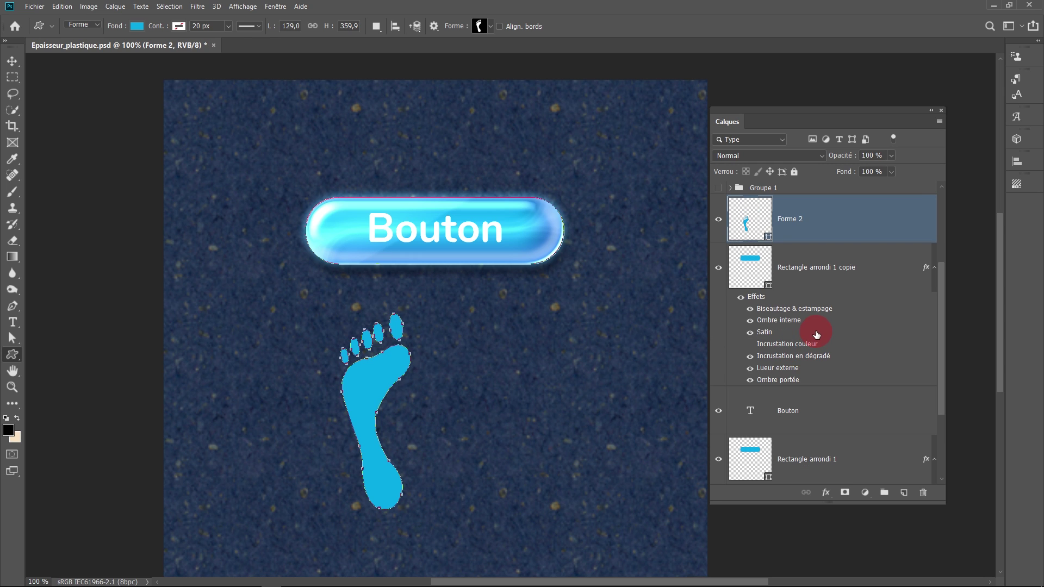
- Apply the saved glossy plastic style to the footprint shape and hide its path outline
{"action": "left_click", "coordinate": [275, 7]}
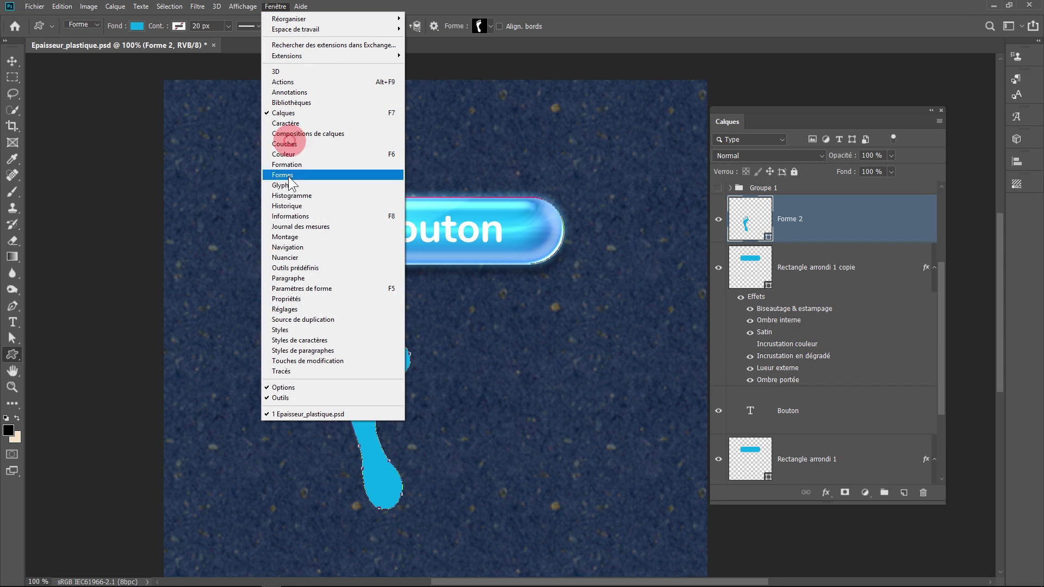
{"action": "left_click", "coordinate": [298, 329]}
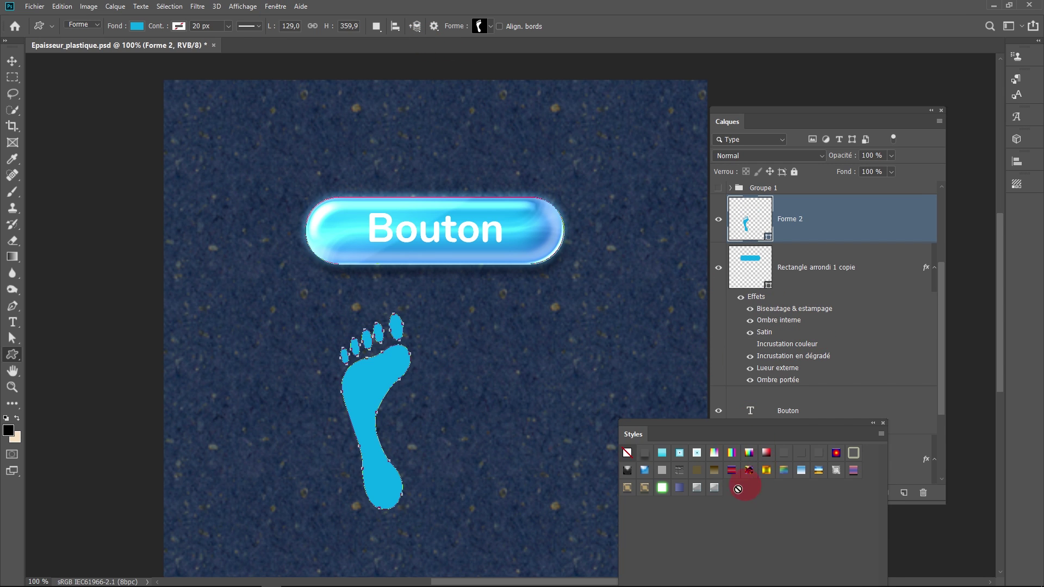
{"action": "left_click", "coordinate": [696, 488]}
{"action": "left_click", "coordinate": [12, 61]}
{"action": "left_click", "coordinate": [126, 274]}
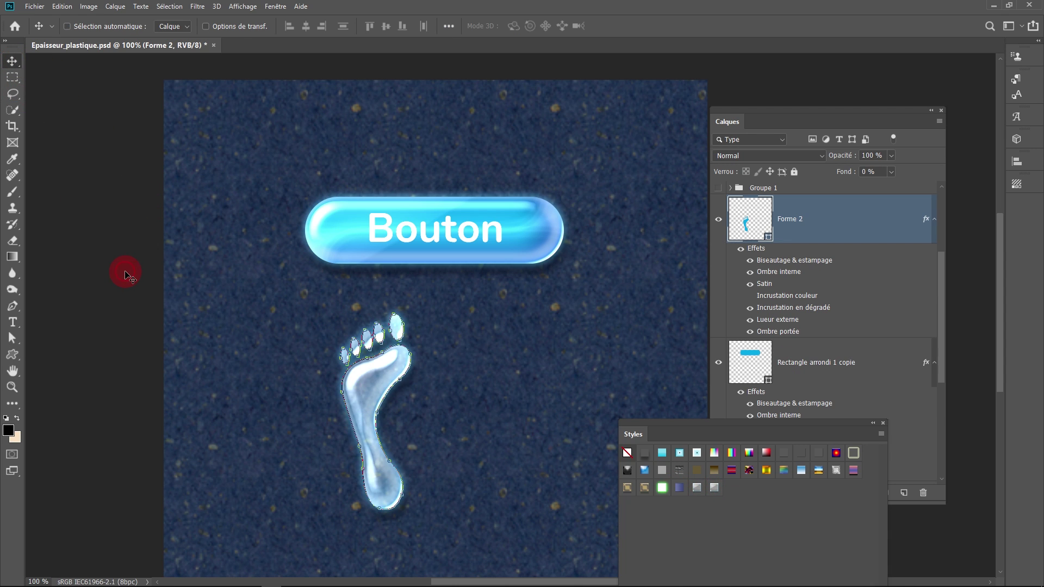
{"action": "left_click", "coordinate": [12, 77]}
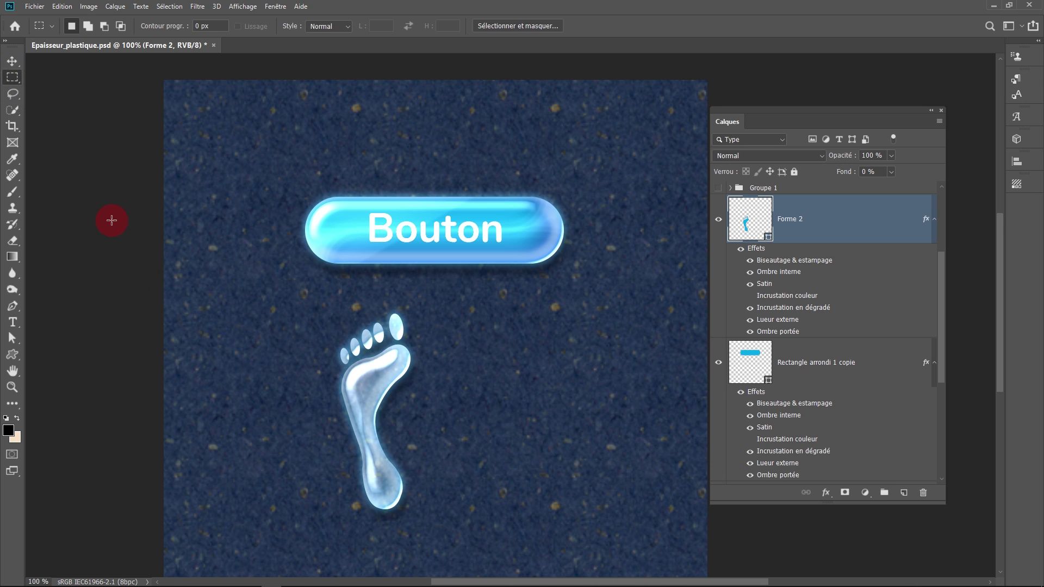
- Move the footprint over the right end of the button so the two overlap, and check the transparency up close
{"action": "left_click", "coordinate": [431, 372], "text": "ctrl"}
{"action": "left_click_drag", "start_coordinate": [417, 408], "coordinate": [506, 194]}
{"action": "left_click", "coordinate": [411, 331], "text": "alt"}
{"action": "left_click", "coordinate": [12, 61]}
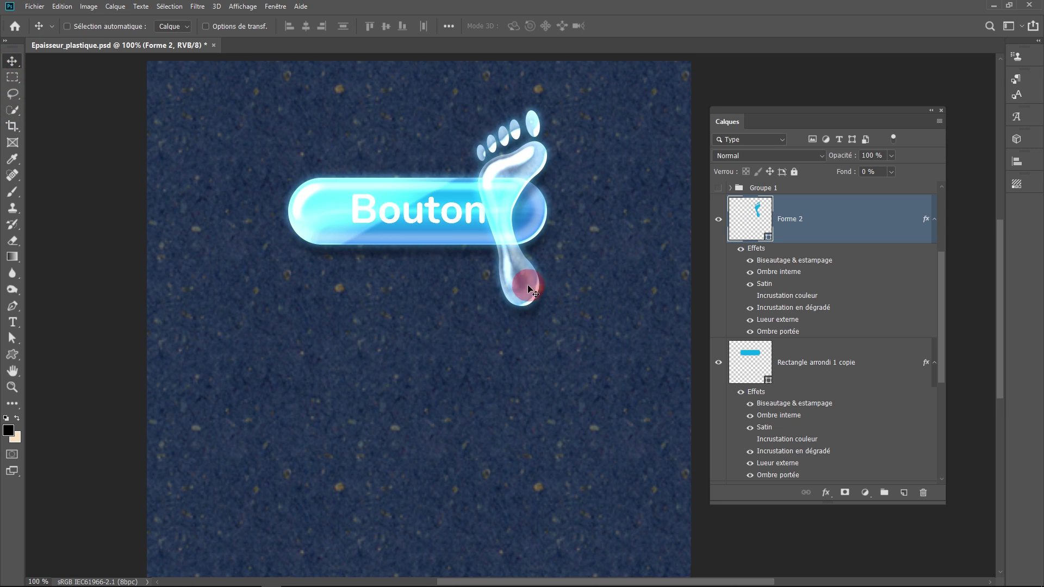
{"action": "left_click_drag", "start_coordinate": [528, 288], "coordinate": [554, 324]}
{"action": "left_click_drag", "start_coordinate": [580, 405], "coordinate": [571, 450]}
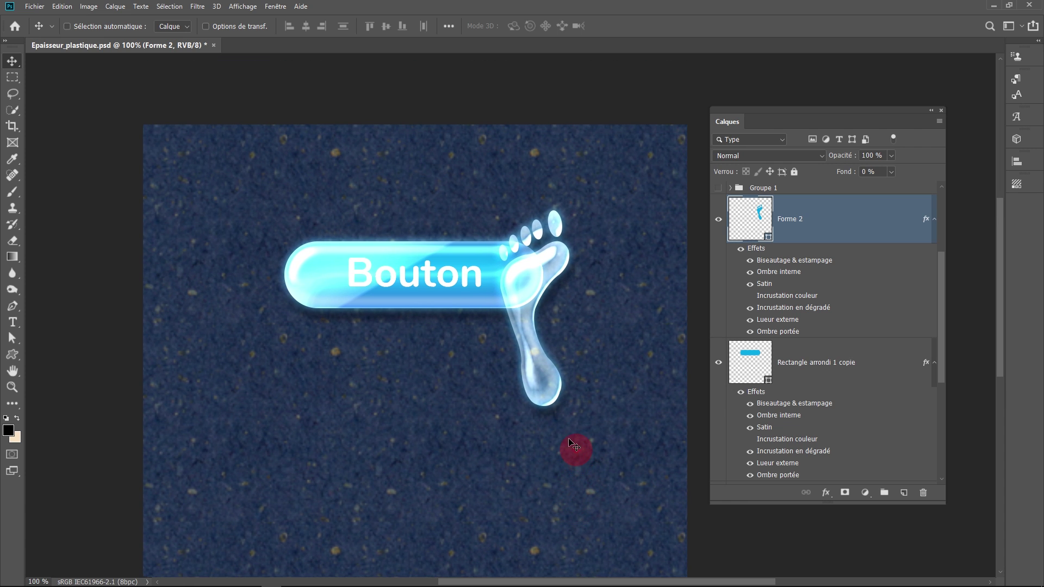
{"action": "left_click_drag", "start_coordinate": [538, 397], "coordinate": [558, 352]}
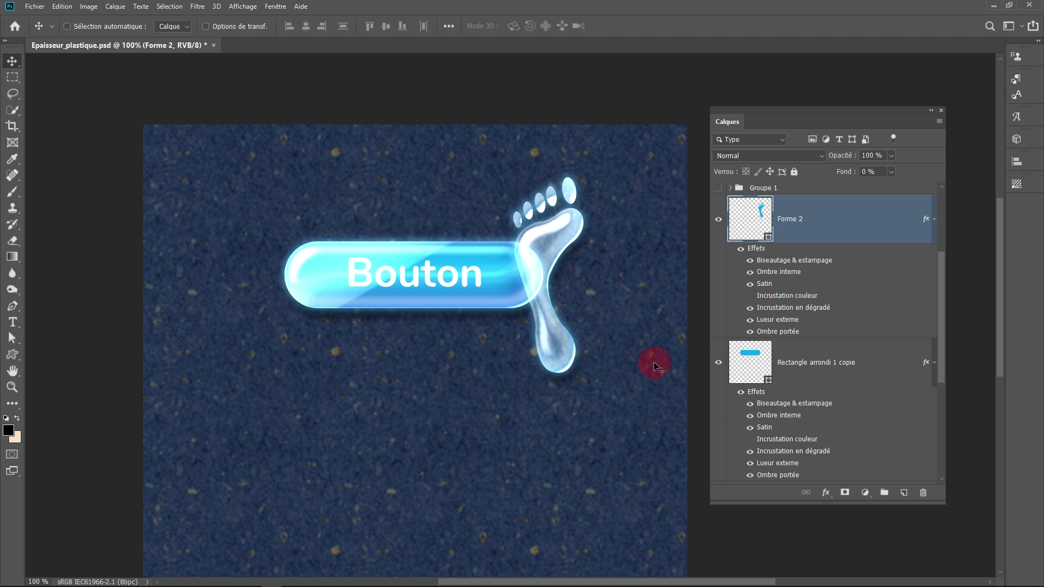
{"action": "left_click", "coordinate": [510, 345], "text": "ctrl"}
{"action": "left_click_drag", "start_coordinate": [509, 345], "coordinate": [462, 427]}
{"action": "left_click", "coordinate": [469, 415], "text": "ctrl+alt"}
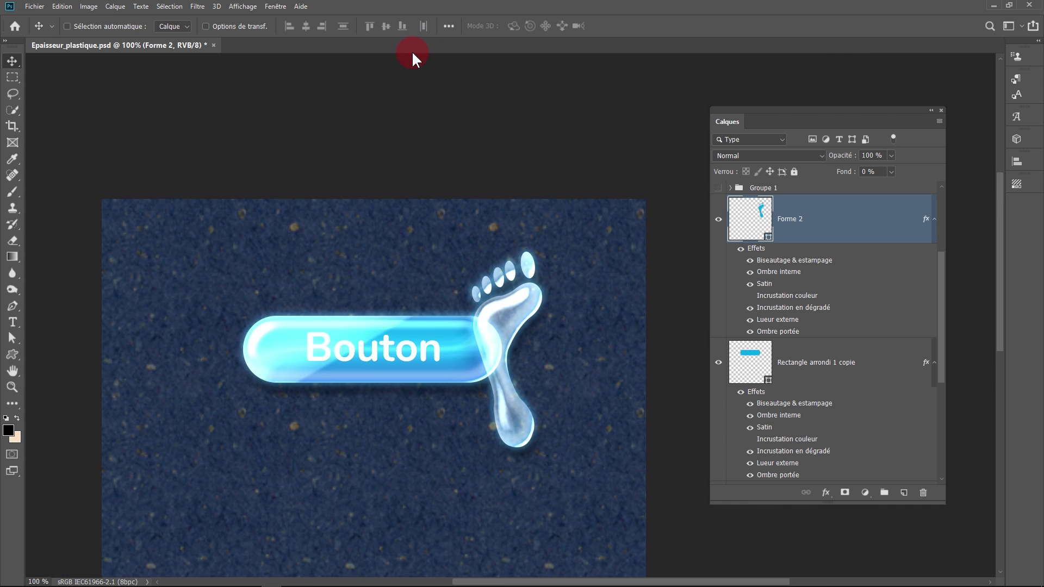